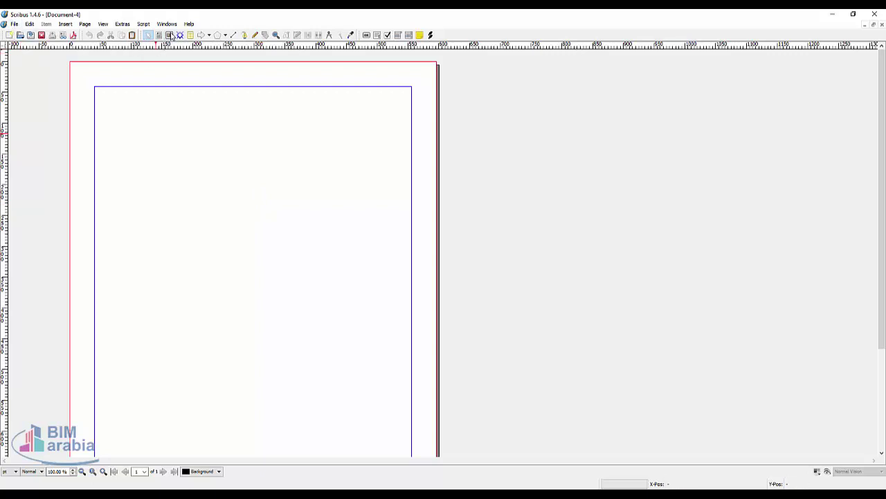
Step: Draw a large square image frame inside the upper-left part of the page margins and start choosing its image
click(170, 35)
drag(117, 104, 337, 325)
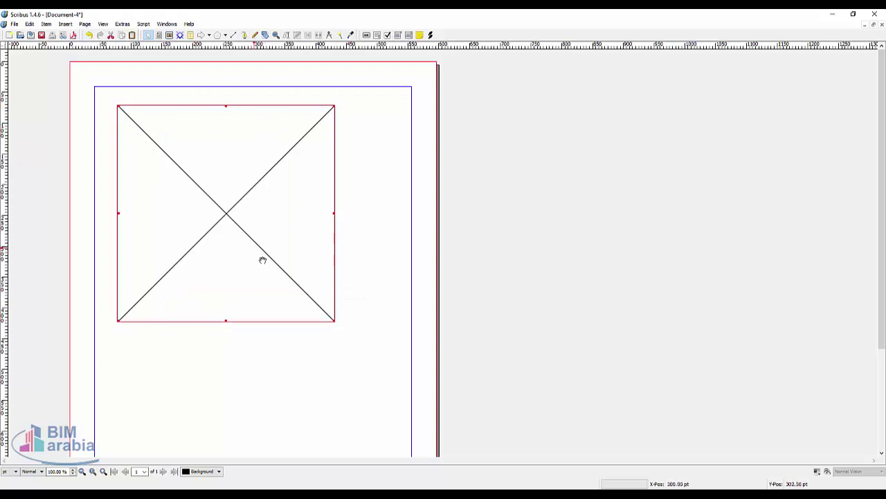
double_click(291, 279)
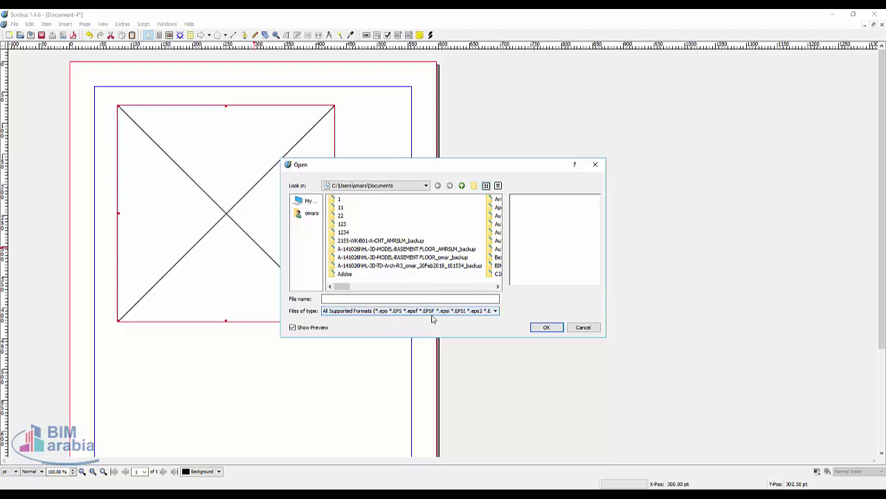
Step: Browse to the folder D:\bim\design in the image selection dialog
scroll(448, 282, right, 1)
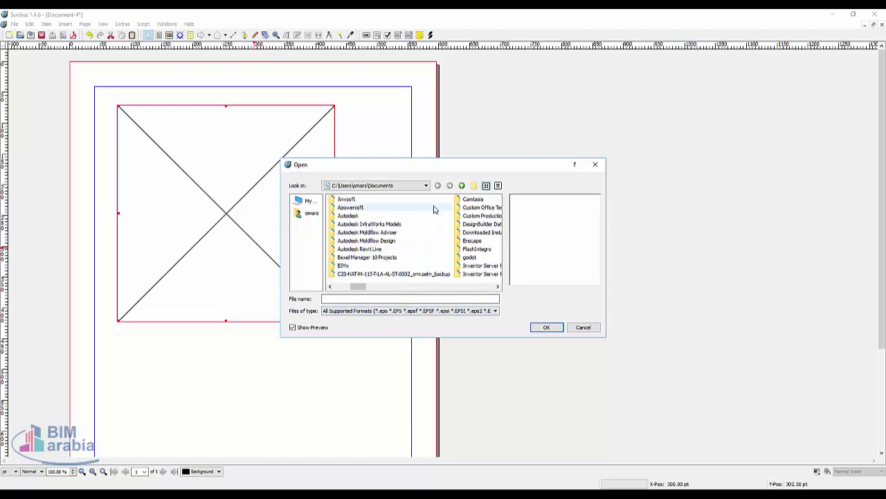
scroll(398, 287, right, 1)
click(374, 186)
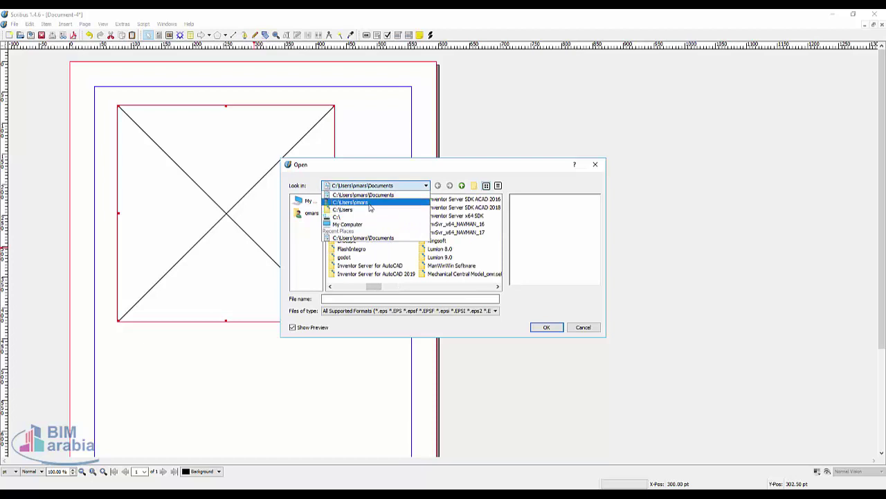
click(365, 224)
double_click(350, 207)
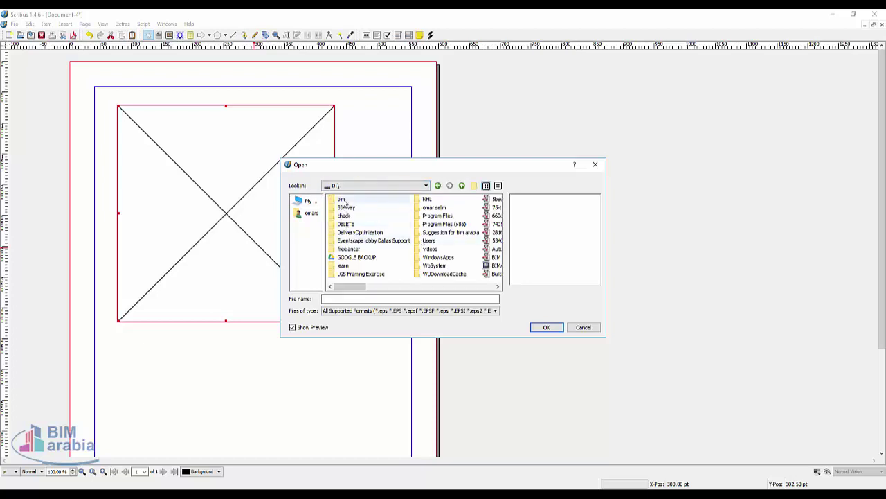
double_click(342, 199)
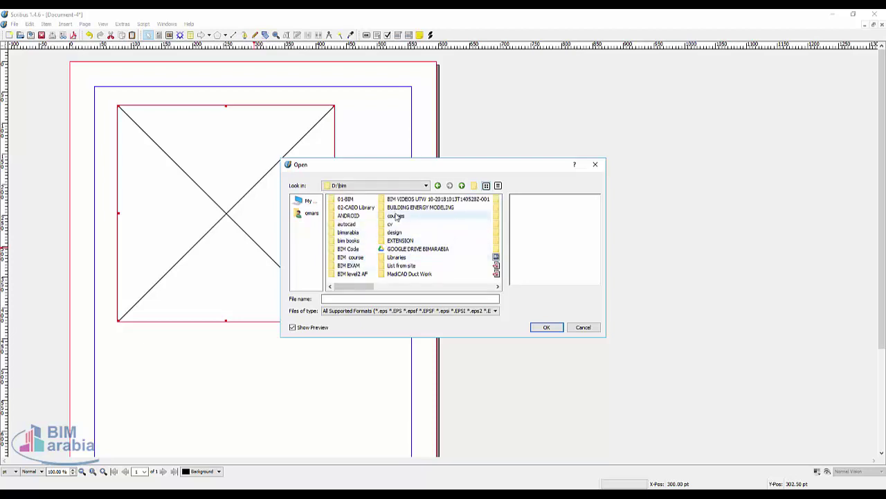
double_click(394, 232)
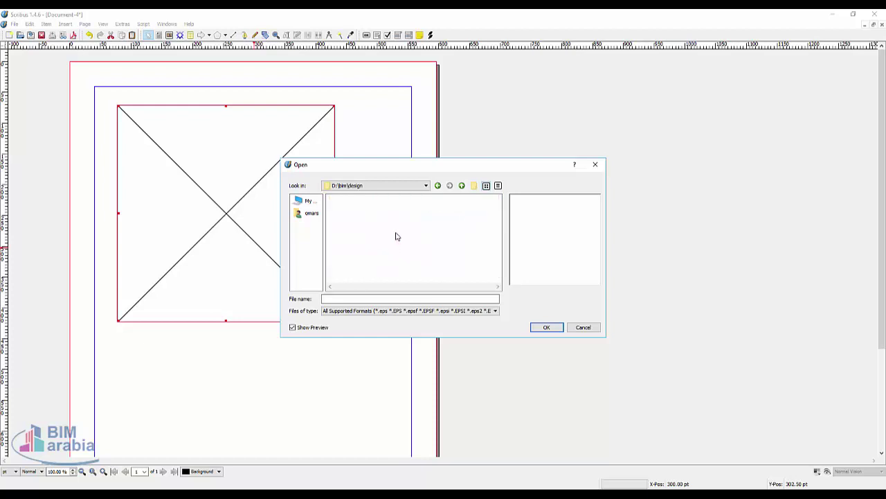
Step: Preview a few pictures and load the bookshelf photo whose file name starts with 18121104 into the frame
click(465, 241)
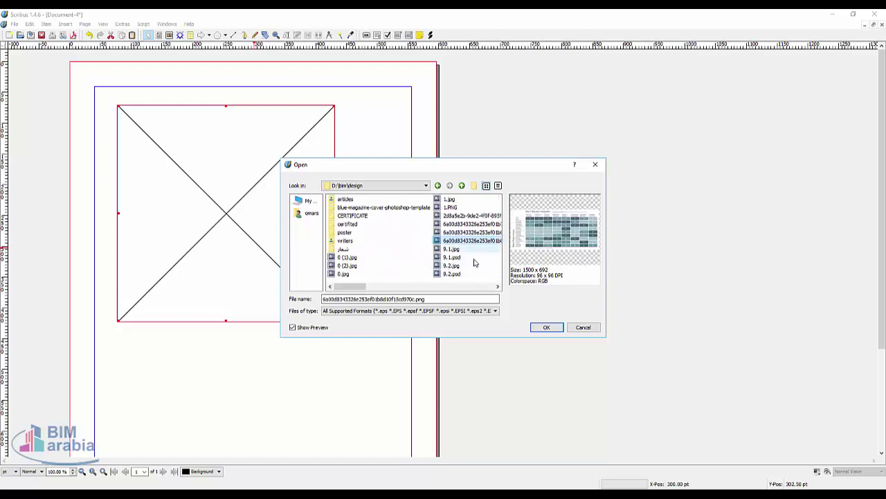
click(475, 265)
click(477, 273)
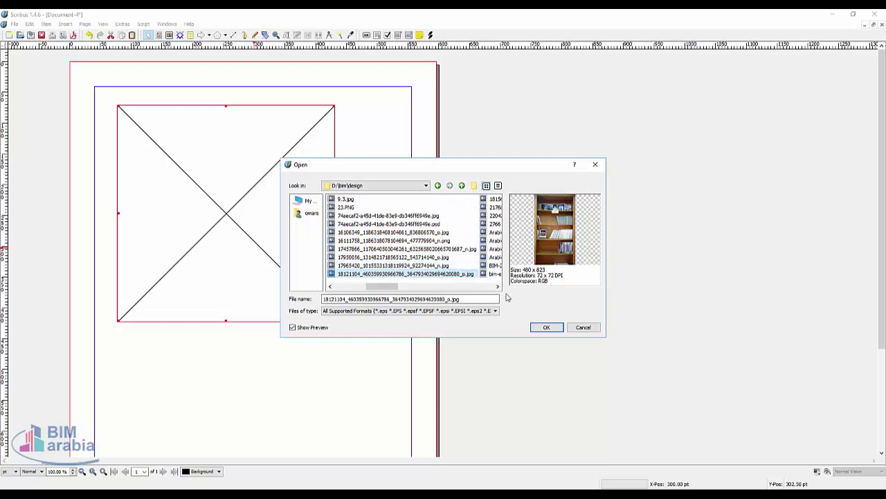
click(539, 327)
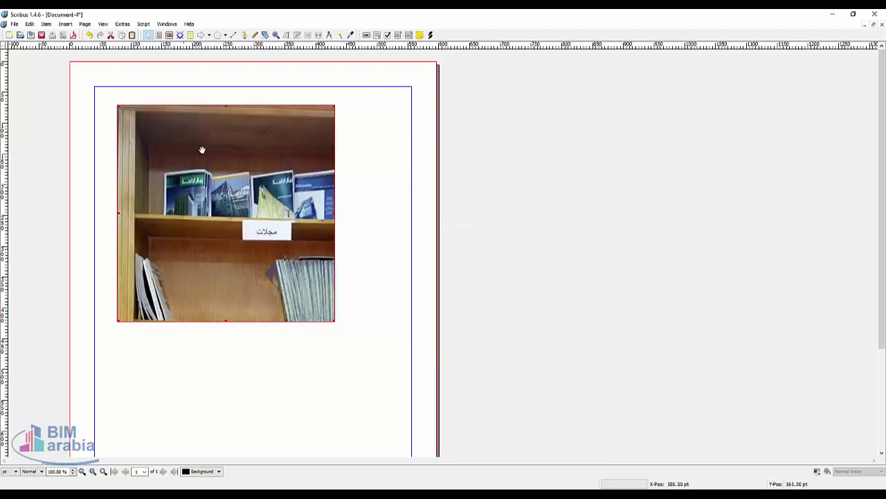
Step: Try Adjust Frame to Image on the bookshelf photo, inspect the enlarged frame, and undo it
right_click(251, 179)
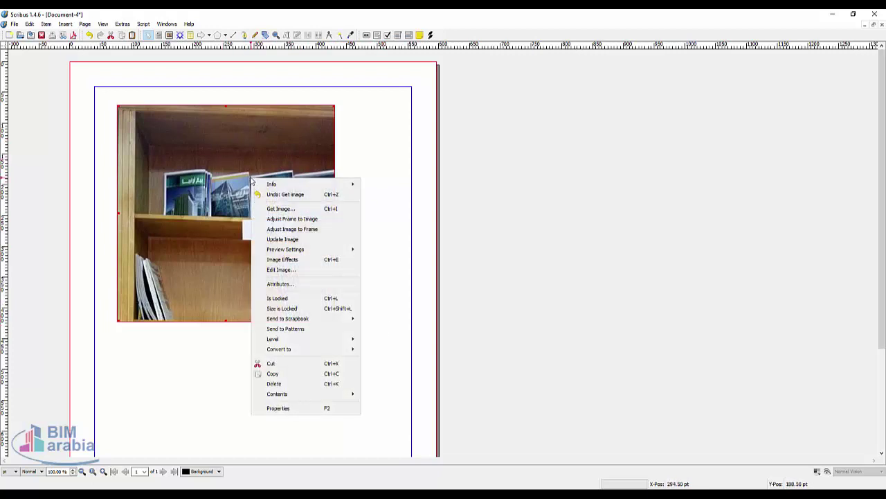
click(318, 219)
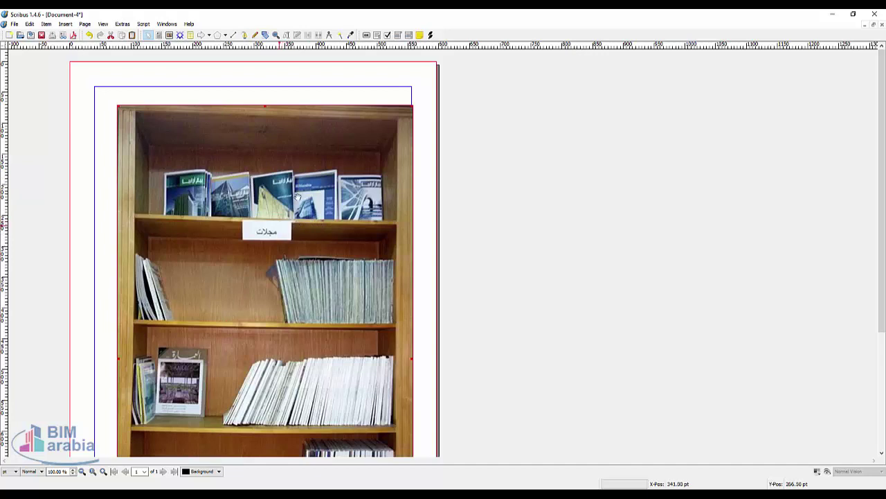
scroll(298, 198, down, 5)
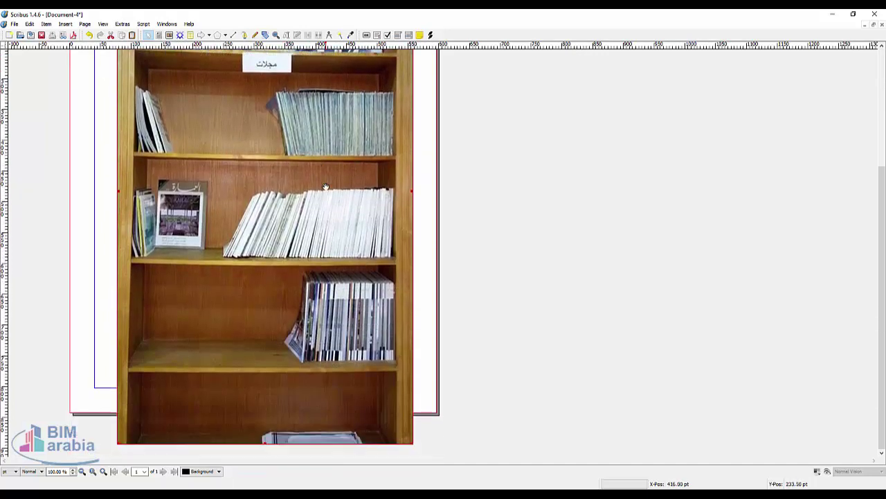
scroll(325, 187, up, 5)
key(ctrl+z)
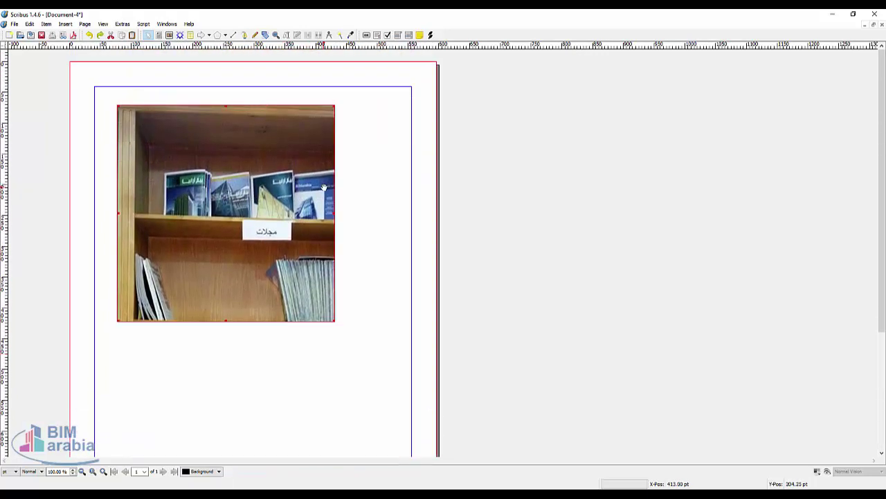
Step: Try Adjust Image to Frame on the bookshelf photo and undo the scaling
right_click(246, 140)
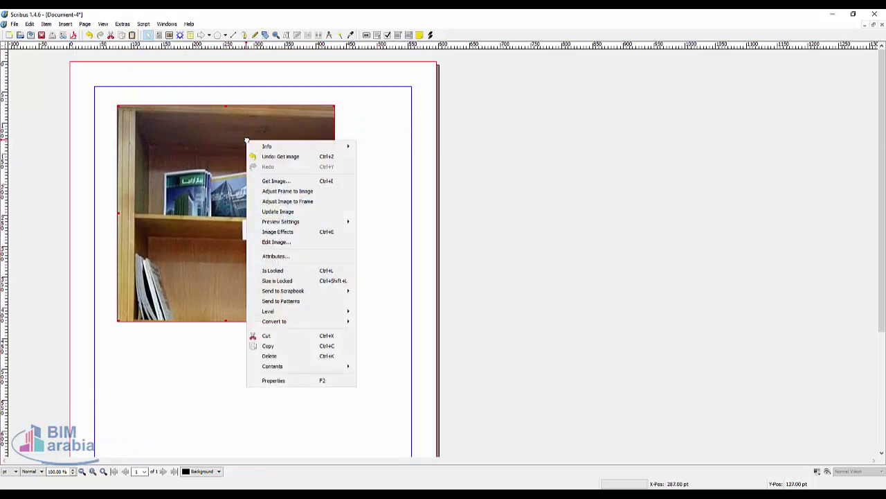
click(307, 201)
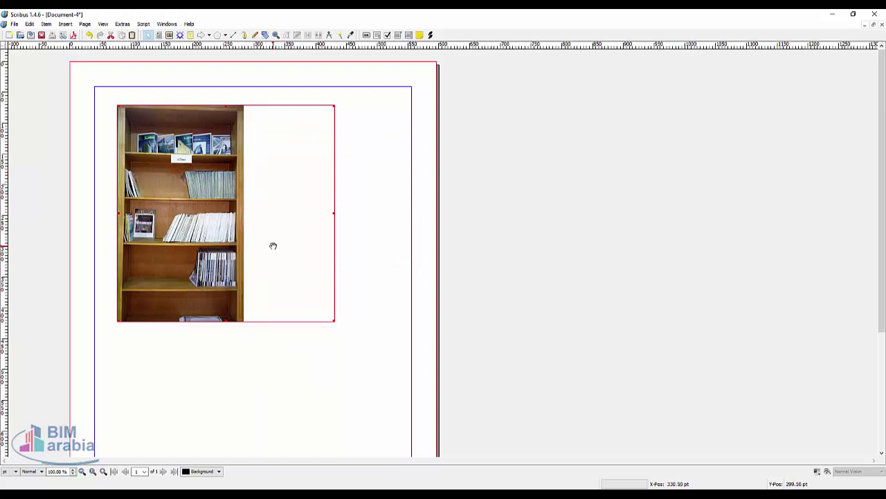
key(ctrl+z)
Step: Adjust the frame to the full size of the bookshelf image
right_click(236, 191)
click(304, 251)
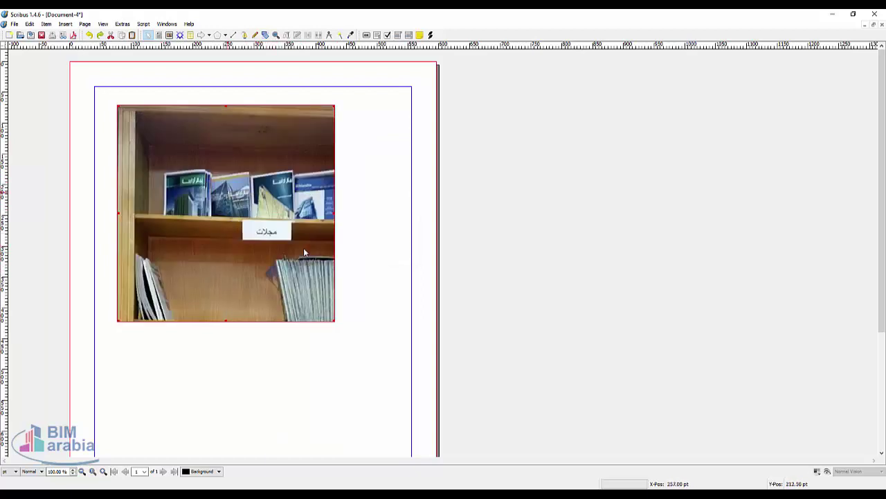
right_click(263, 219)
click(335, 173)
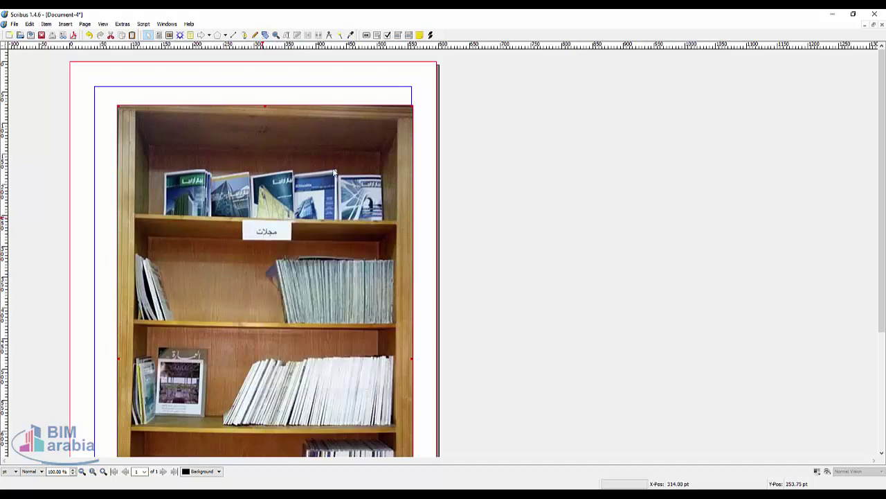
Step: Shrink the frame from its upper-right corner to crop the bookshelf photo, and refit the frame to the whole image
mouse_move(413, 104)
mouse_down()
mouse_move(249, 227)
mouse_move(269, 276)
mouse_move(287, 272)
mouse_move(298, 291)
mouse_move(288, 284)
mouse_up()
double_click(280, 295)
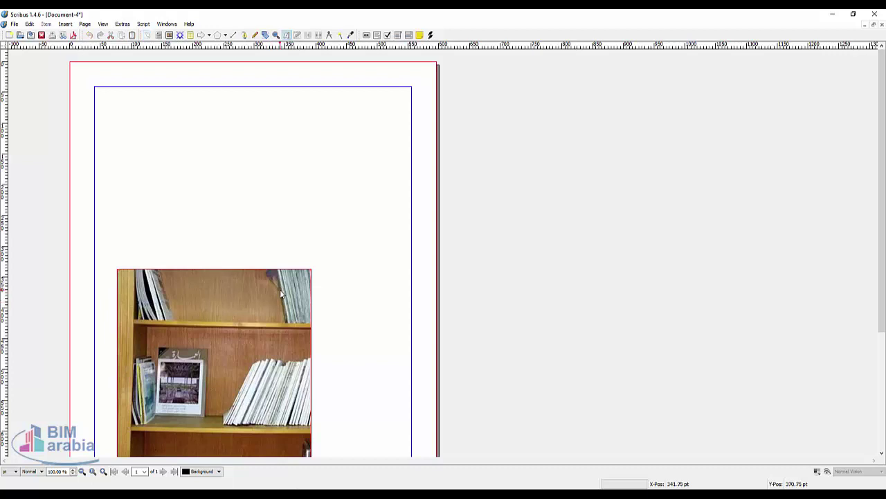
right_click(282, 294)
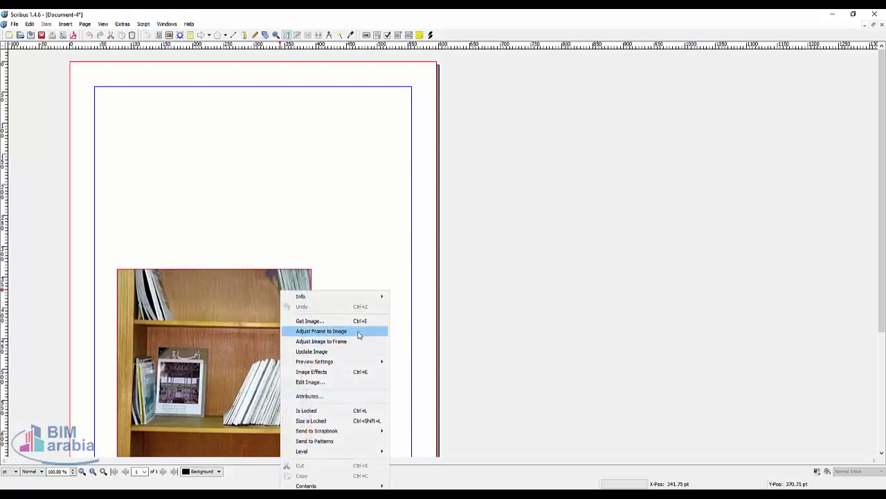
click(358, 332)
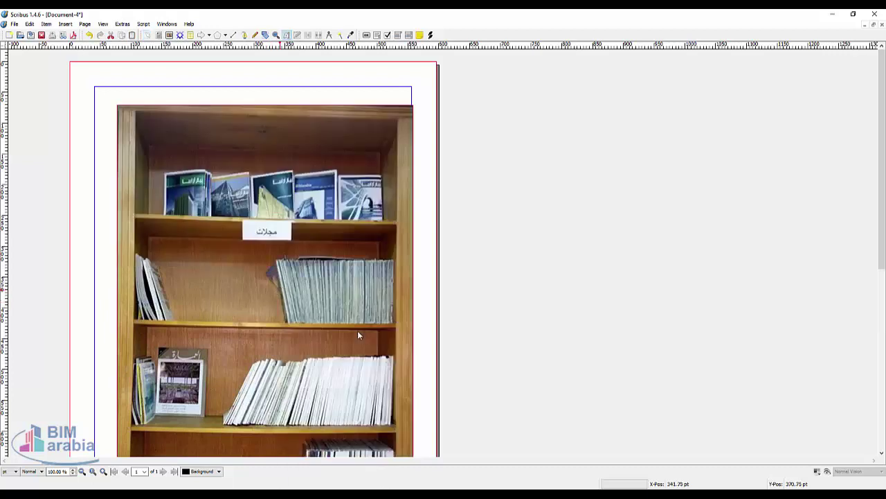
Step: Replace the bookshelf photo with the magazines photo whose file name starts with 179654, and adjust the image to the frame
right_click(297, 203)
click(374, 232)
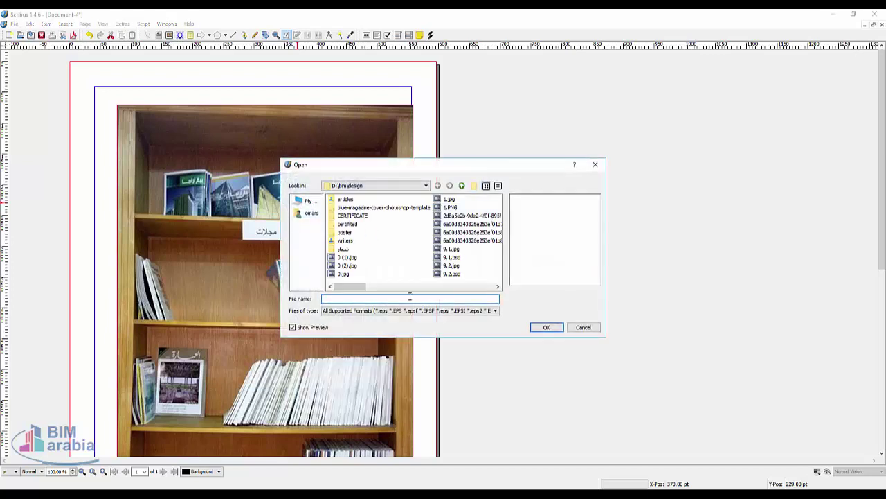
click(463, 232)
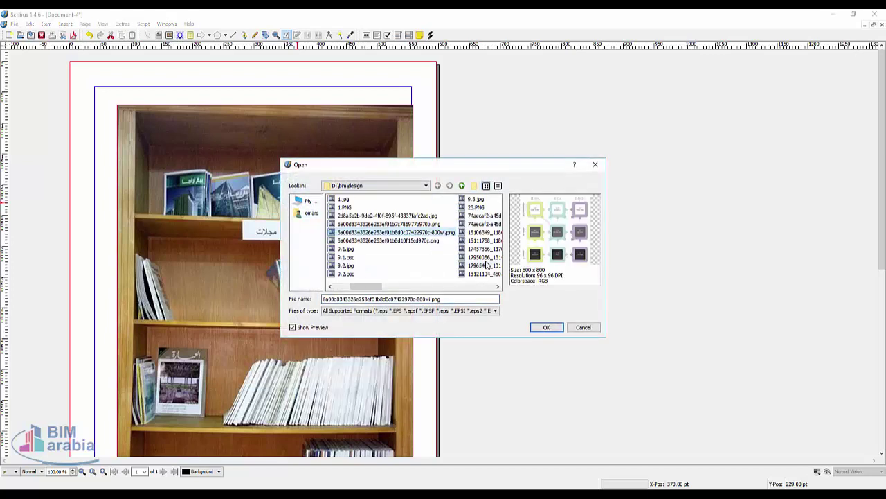
click(486, 265)
click(546, 327)
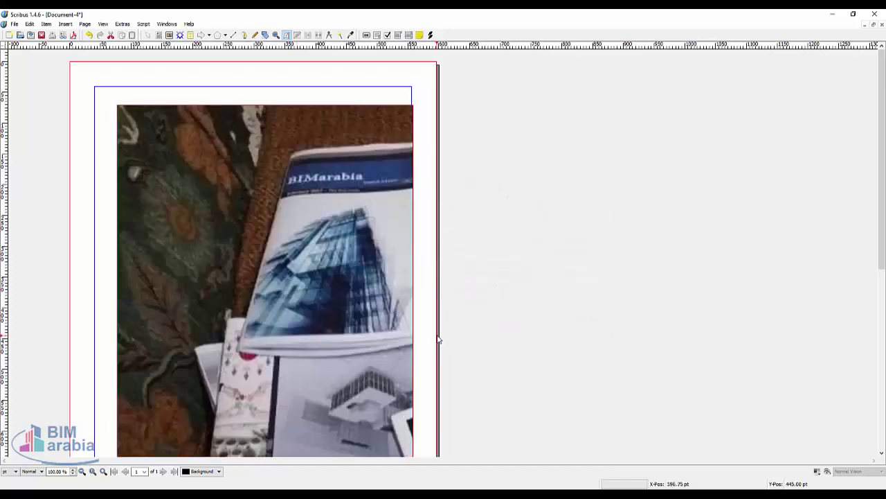
right_click(267, 198)
click(284, 247)
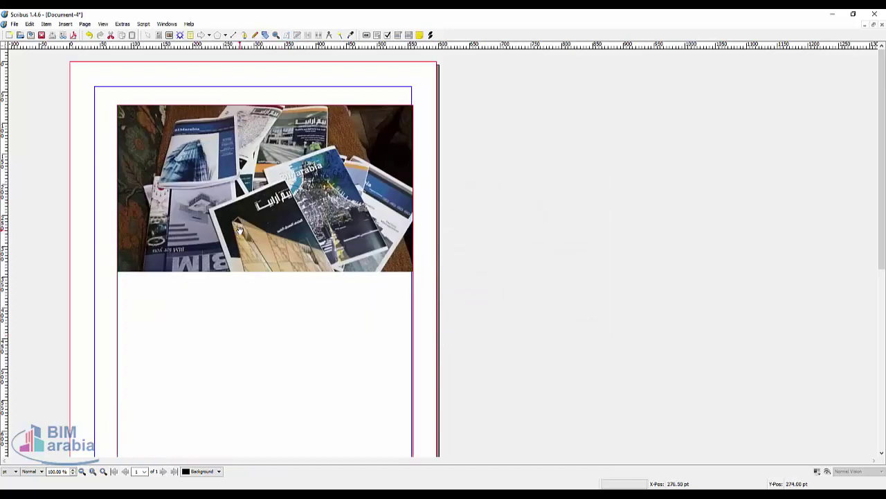
Step: Add the Blur and Contrast image effects to the magazines photo and raise the contrast strongly
right_click(229, 190)
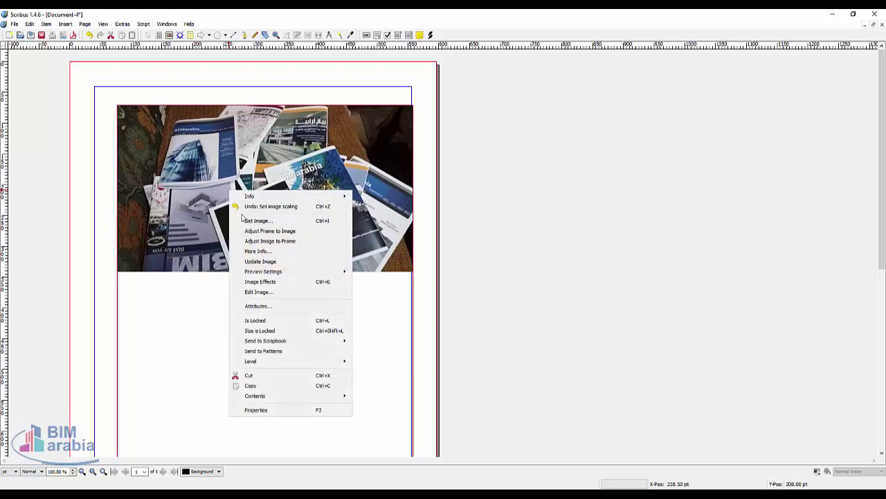
click(275, 281)
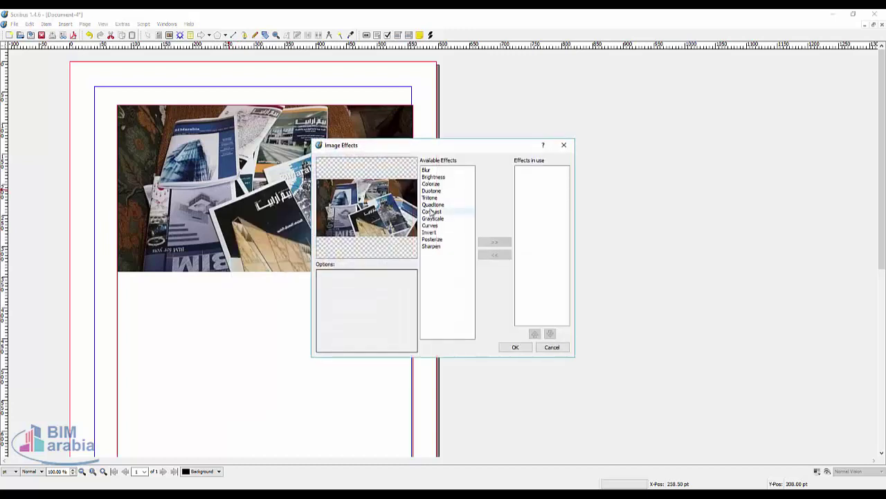
double_click(430, 171)
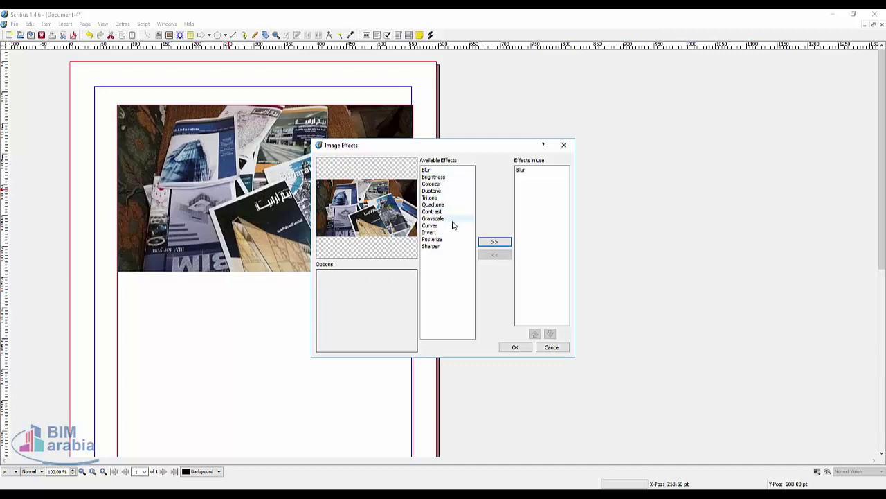
click(436, 211)
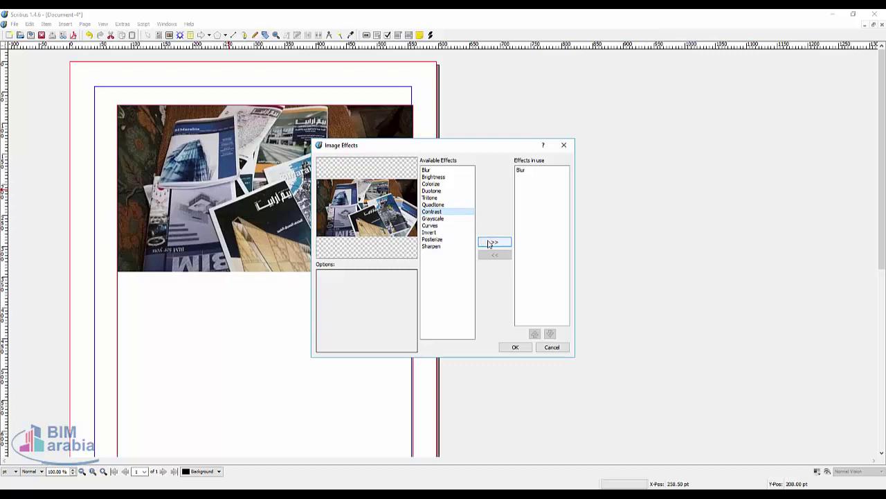
click(494, 242)
drag(371, 286, 393, 284)
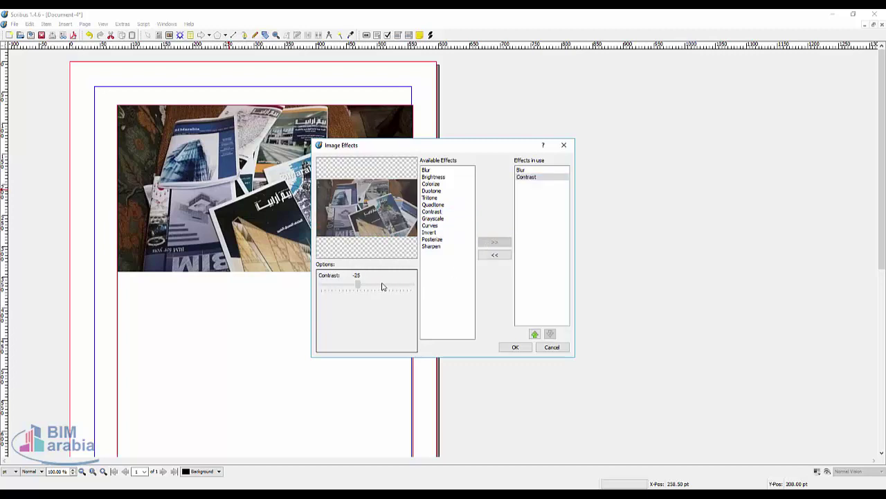
Step: Increase the Blur effect's radius and apply the Blur and Contrast effects to the magazines photo
click(453, 170)
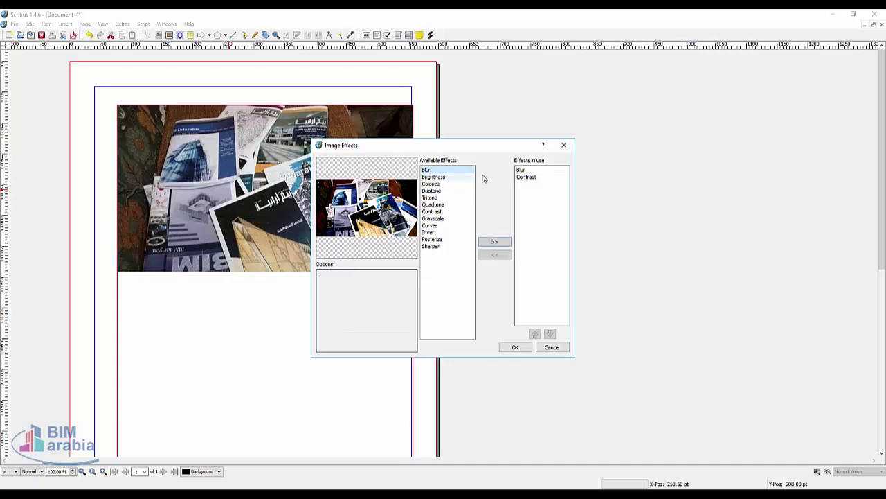
click(521, 170)
click(411, 274)
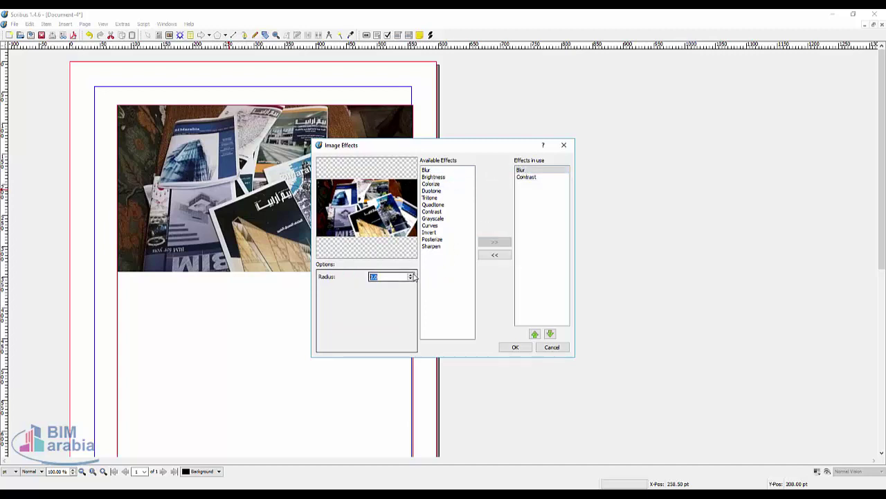
click(433, 219)
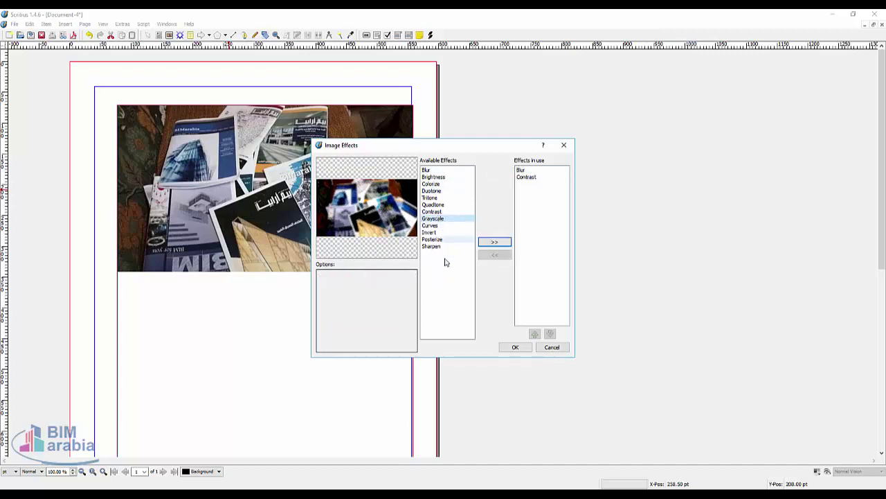
click(515, 347)
click(434, 264)
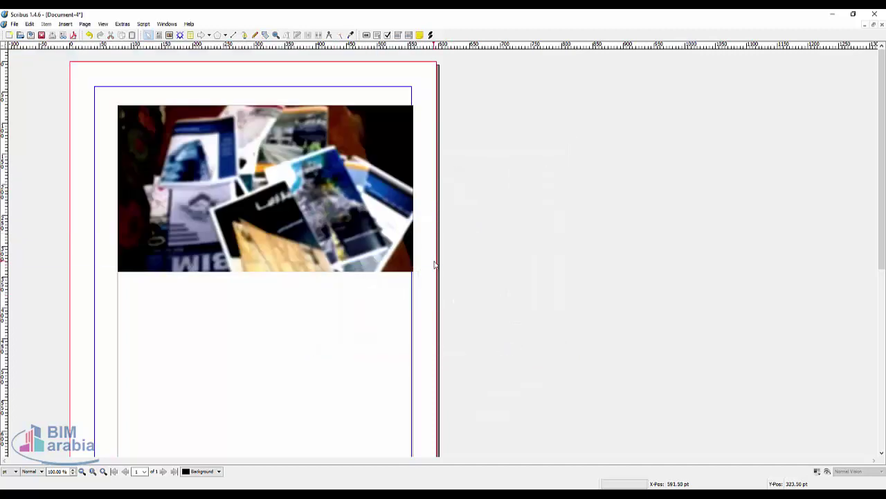
Step: Undo the image effects on the magazines photo and view the image's detailed information
key(ctrl+z)
right_click(291, 175)
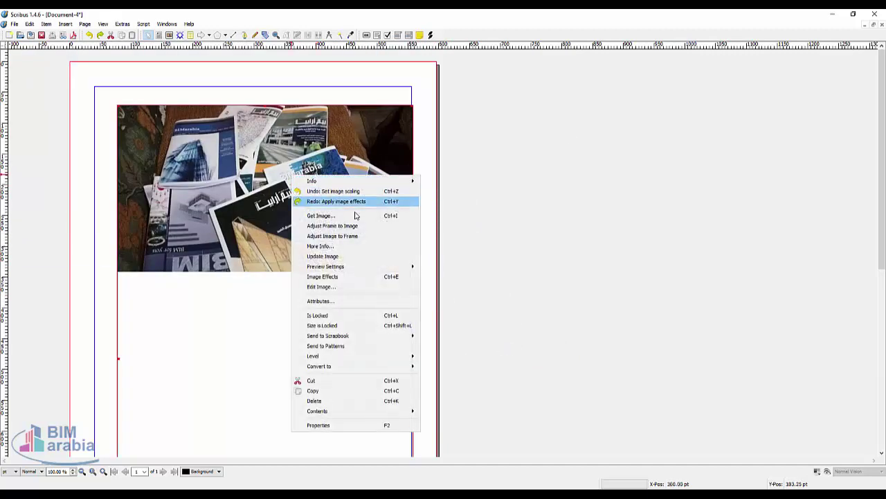
mouse_move(325, 182)
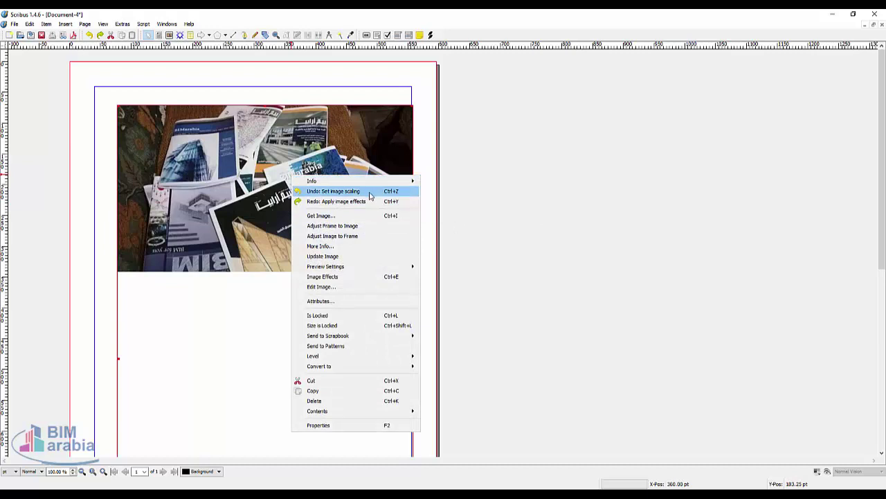
click(364, 246)
click(458, 316)
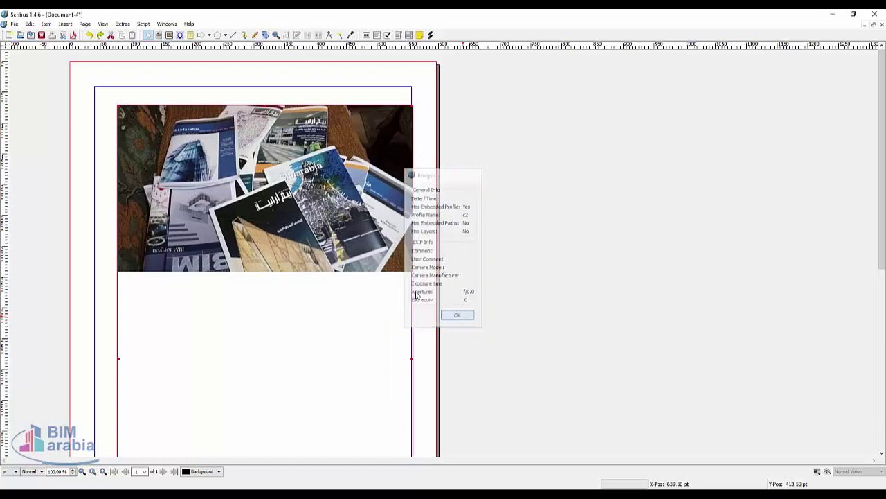
Step: Update the magazines photo from its file and set its preview to Low Resolution
right_click(312, 201)
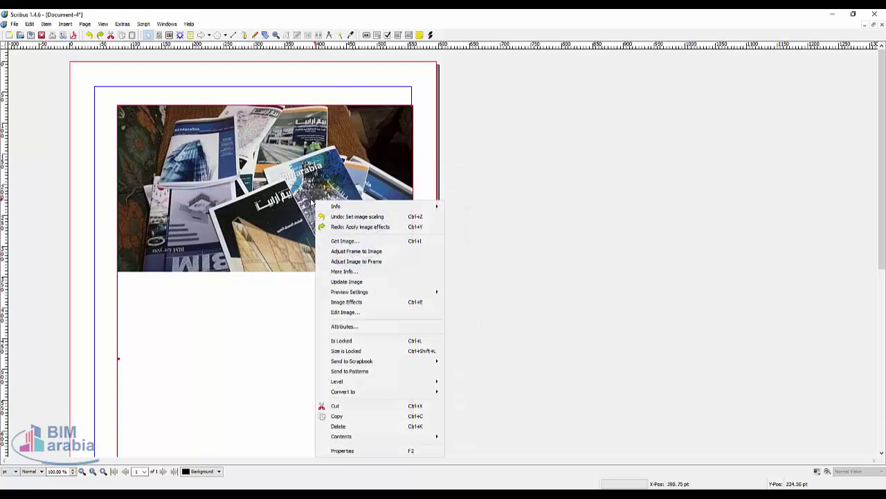
click(365, 282)
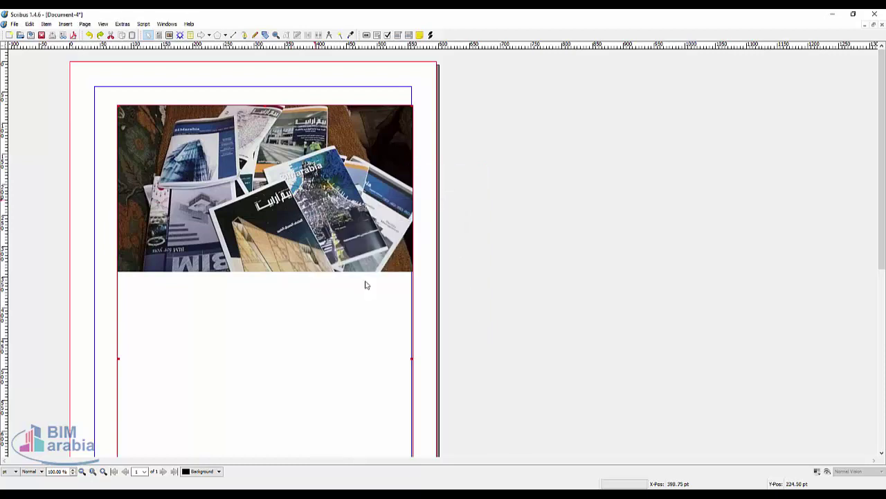
right_click(325, 164)
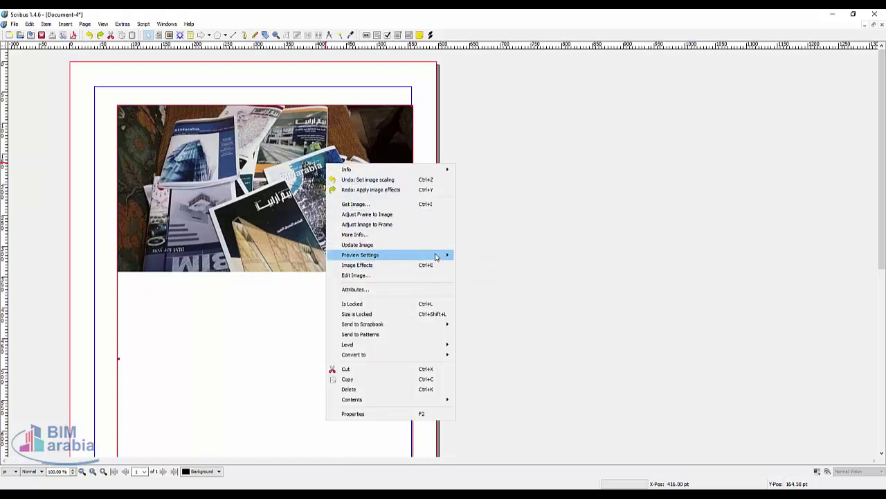
mouse_move(436, 258)
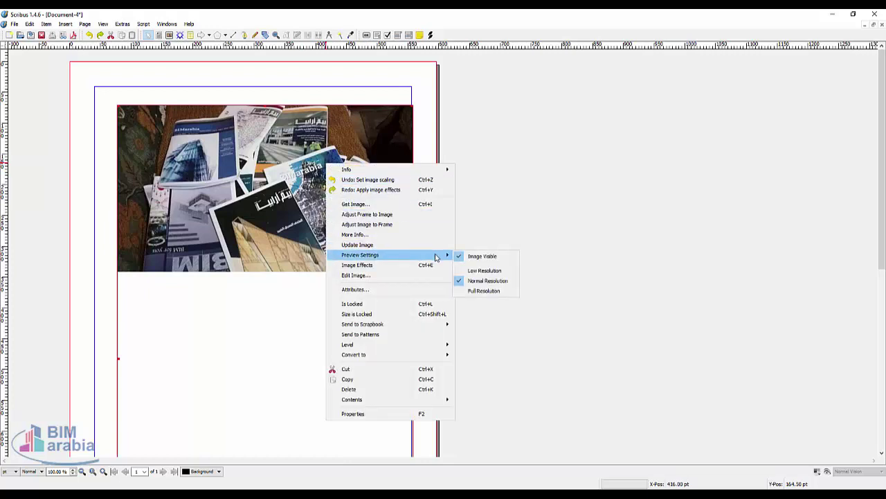
click(485, 274)
Step: Set the magazines photo's preview to Full Resolution
right_click(338, 206)
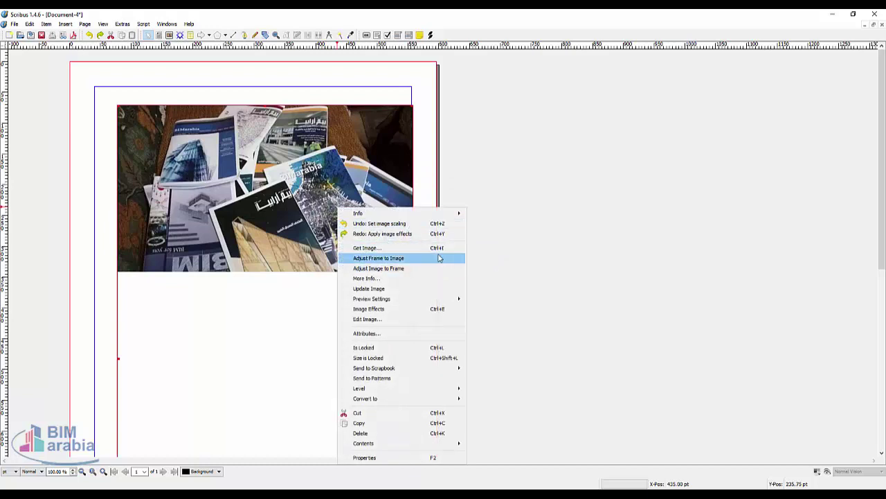
mouse_move(453, 301)
click(498, 324)
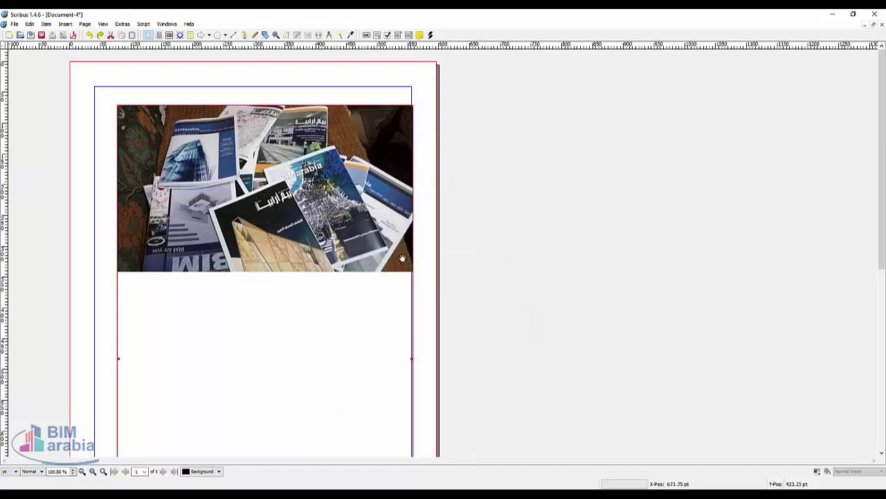
Step: Try to open the magazines photo for editing in the external image editor
right_click(306, 169)
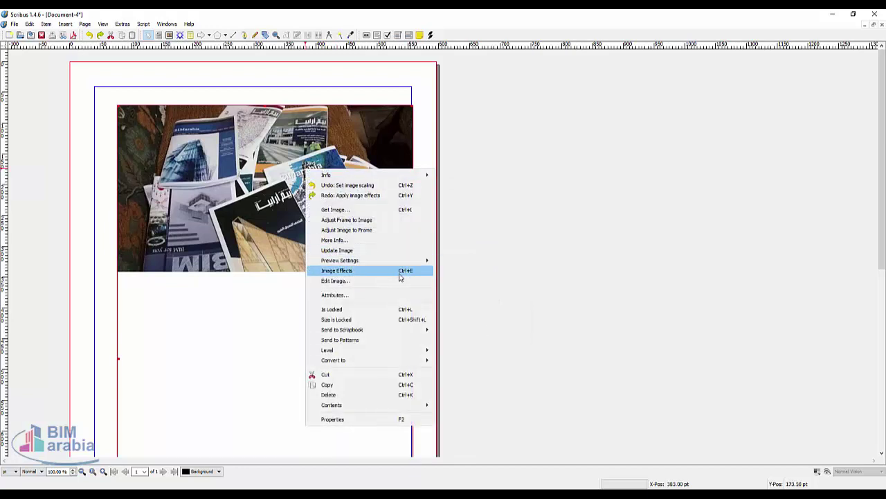
click(407, 281)
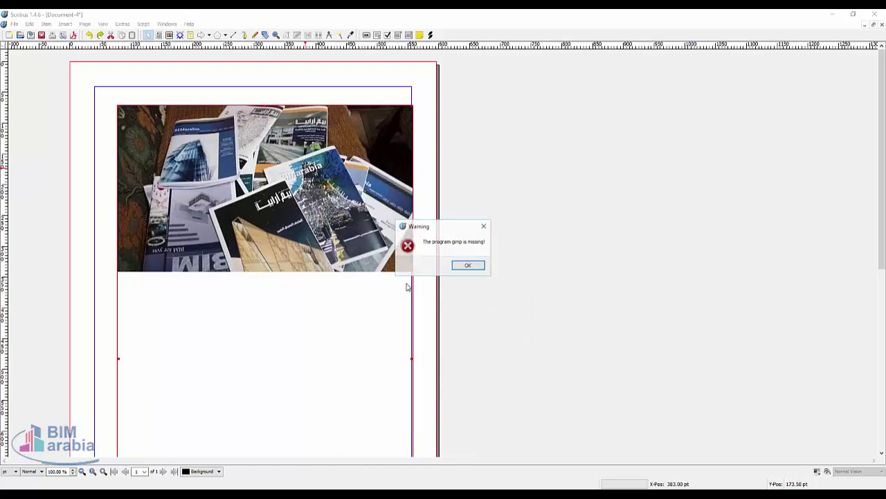
click(459, 267)
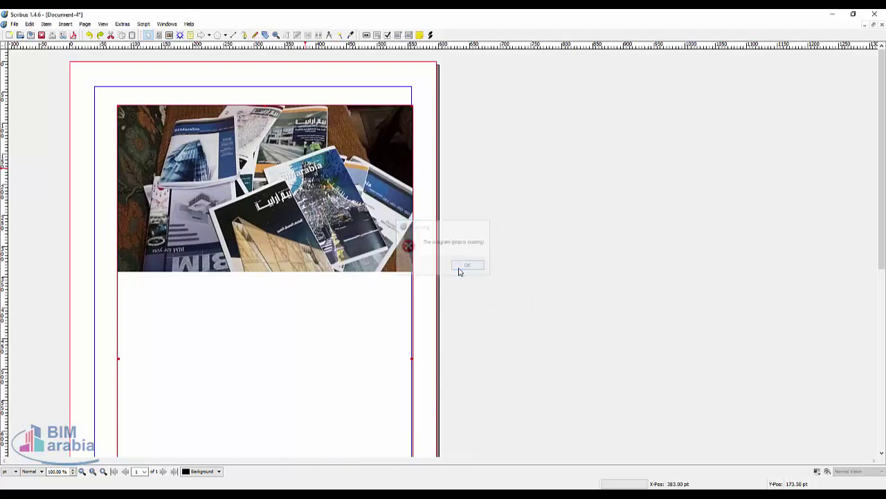
right_click(368, 214)
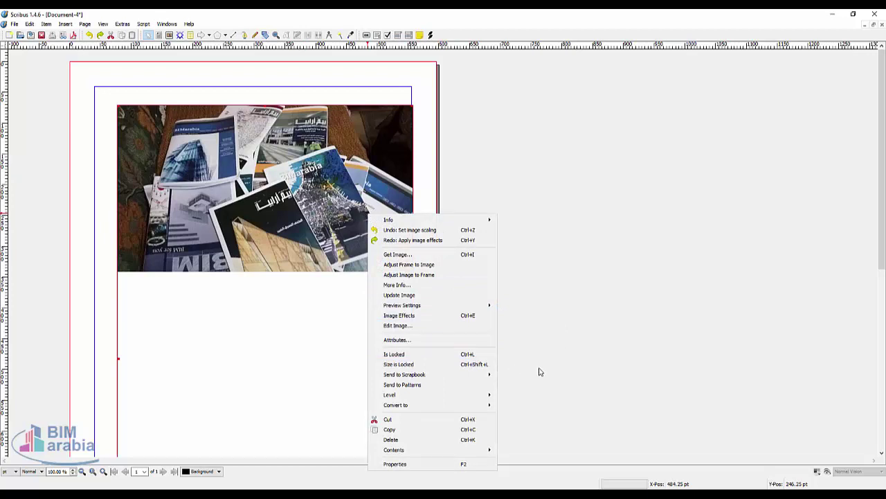
click(477, 340)
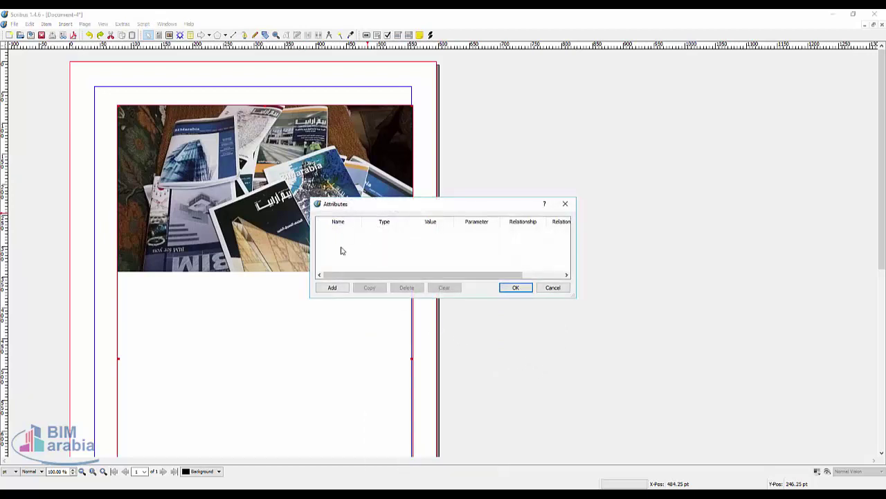
click(333, 287)
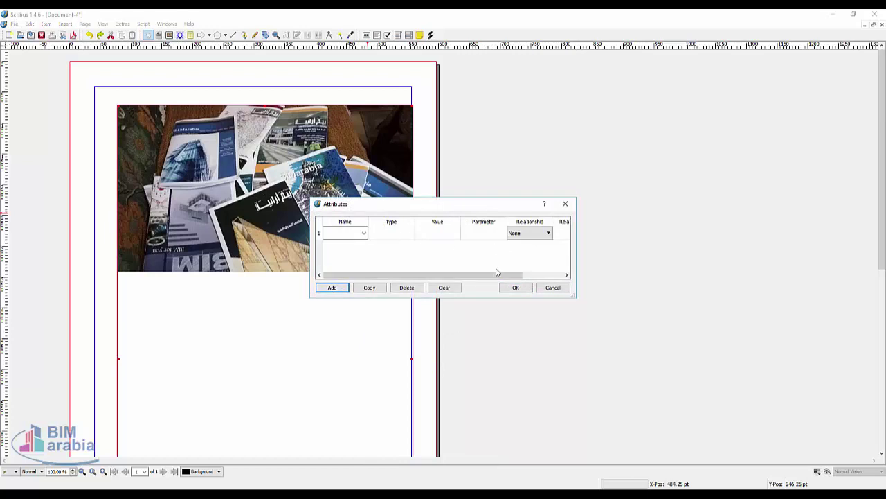
click(561, 289)
Step: Open the magazines frame's properties and set its position to X 82.75 pt and Y 75.75 pt
right_click(337, 205)
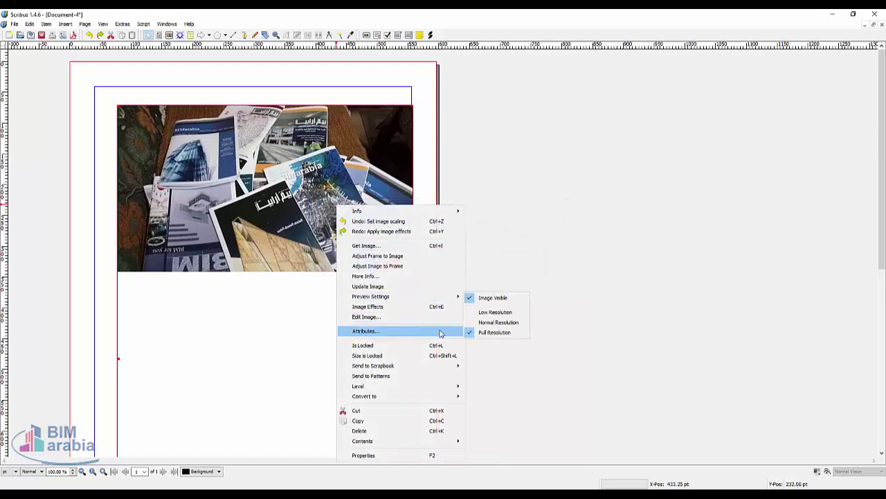
click(406, 455)
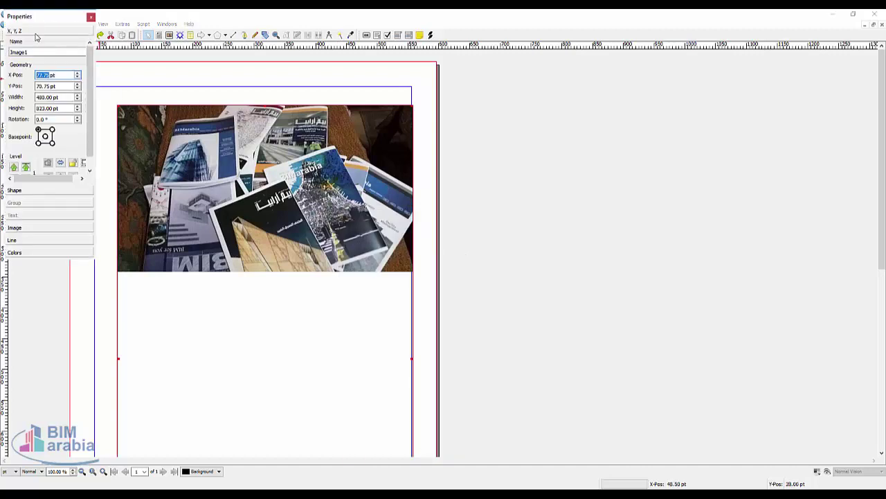
drag(31, 18, 466, 119)
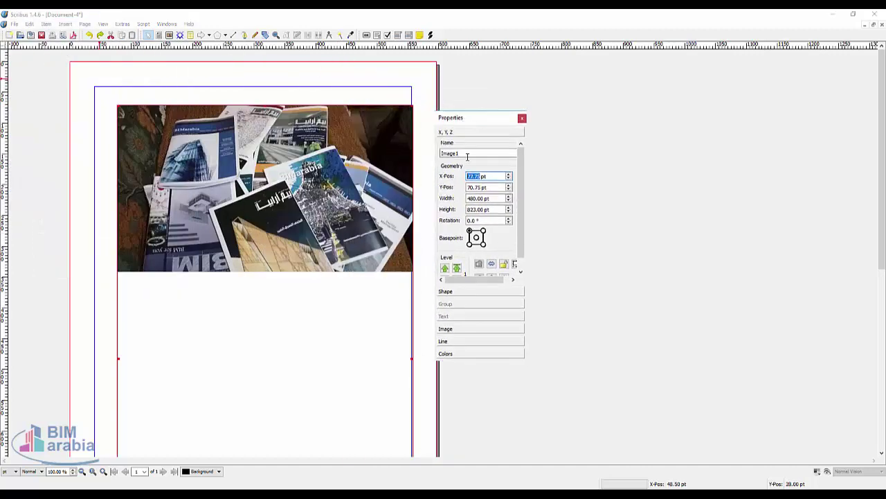
click(508, 175)
click(509, 175)
click(509, 185)
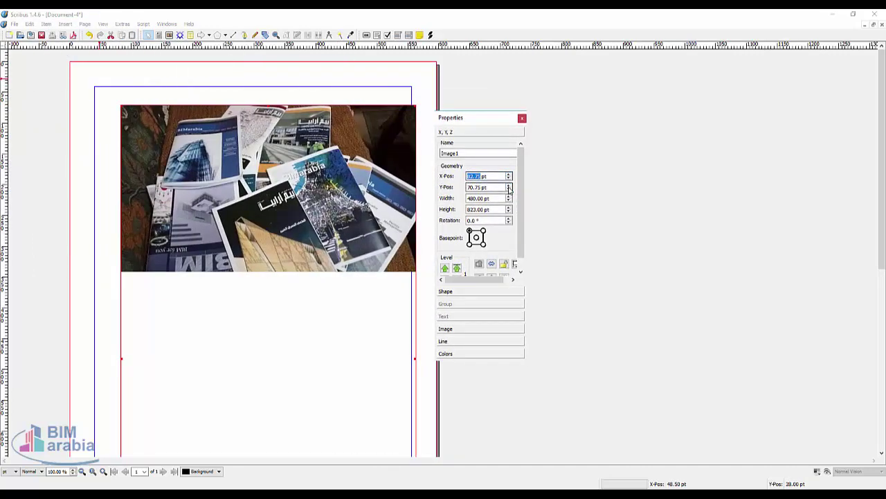
click(509, 185)
click(508, 186)
click(509, 186)
click(509, 186)
Step: Set the magazines frame's width to 487 pt
click(509, 196)
click(509, 196)
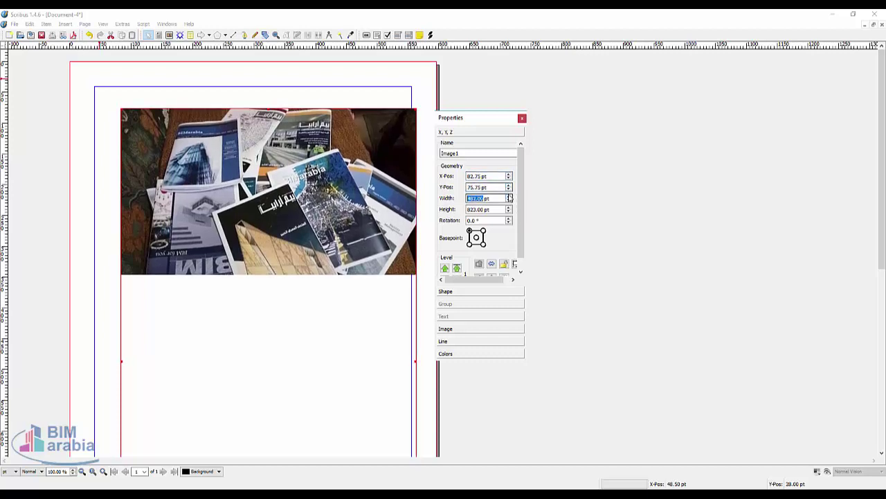
click(509, 196)
click(509, 196)
click(509, 197)
click(509, 196)
click(509, 197)
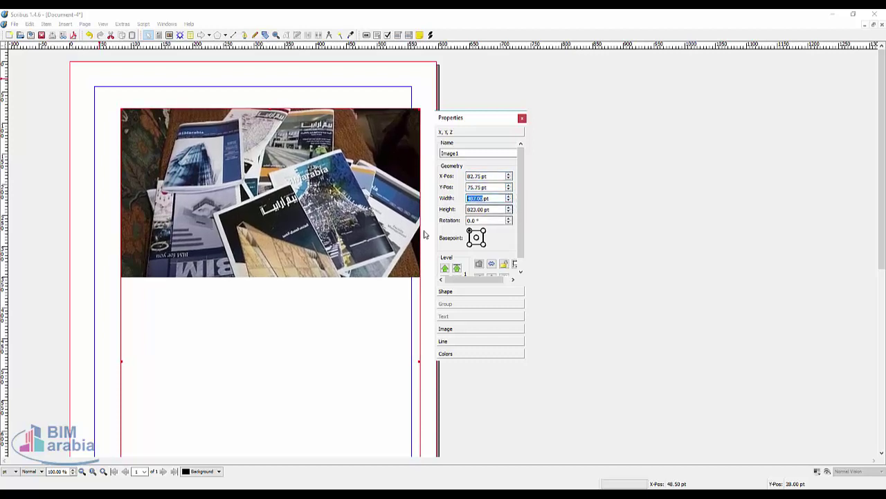
Step: Set the magazines frame's basepoint to its centre and its X position to 328.25 pt
click(477, 238)
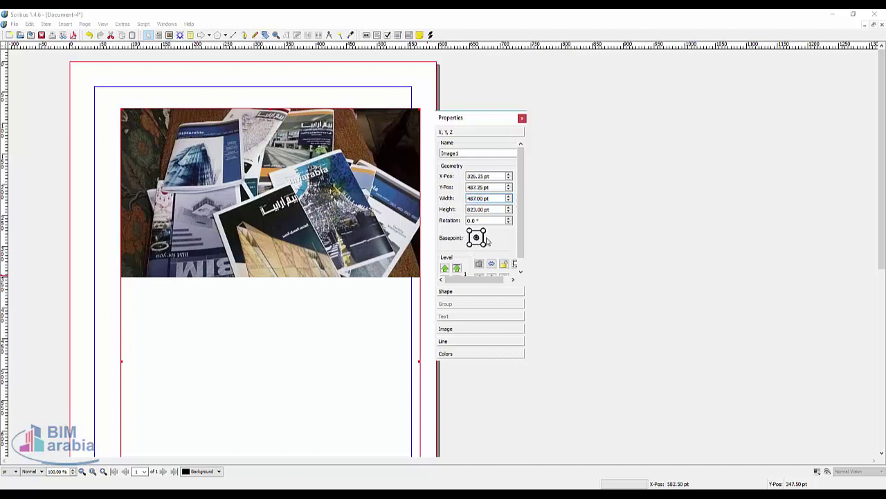
click(509, 174)
click(509, 174)
Step: Widen the magazines frame about its centre to 510 pt
click(509, 196)
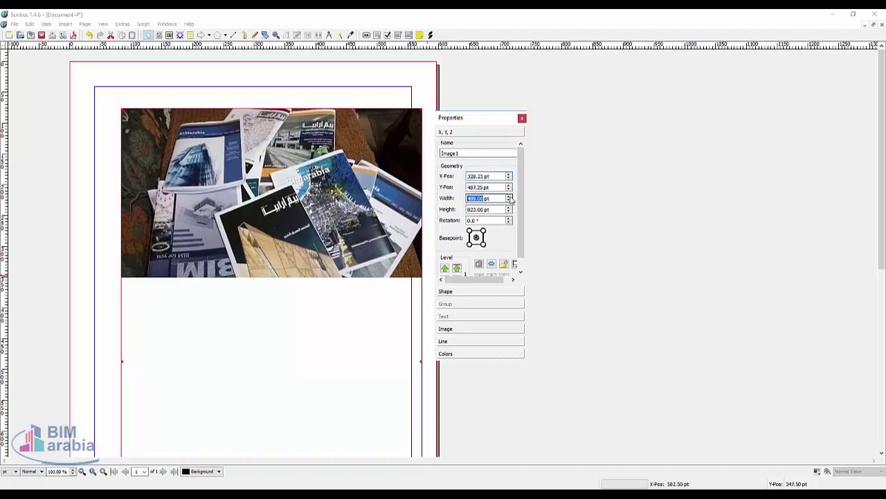
click(509, 197)
click(509, 197)
click(509, 197)
click(510, 196)
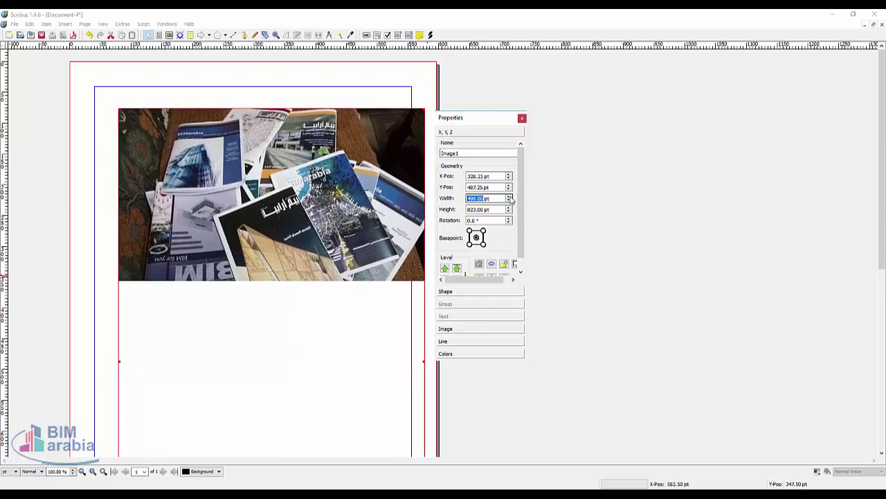
click(510, 196)
click(509, 197)
click(509, 196)
click(510, 196)
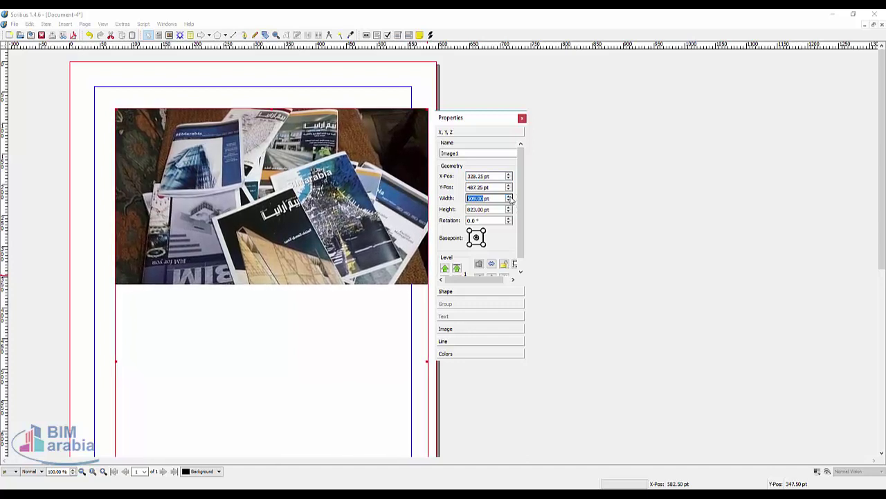
click(510, 197)
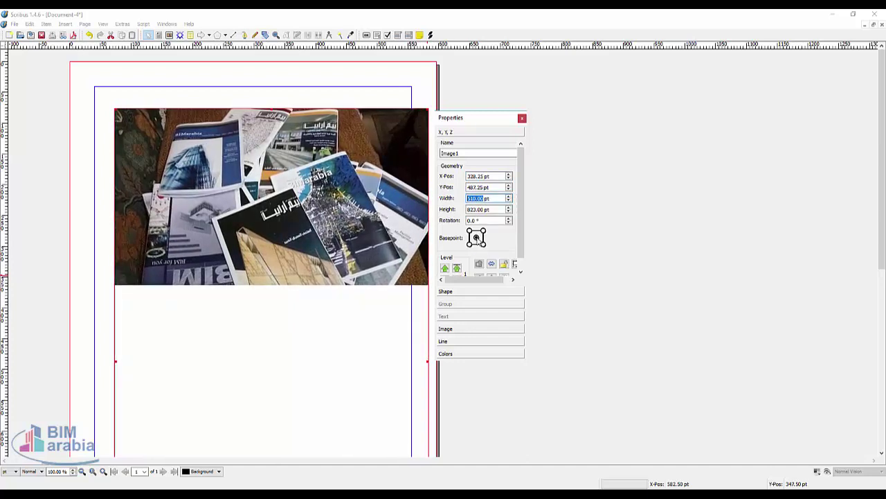
click(477, 239)
scroll(476, 238, down, 1)
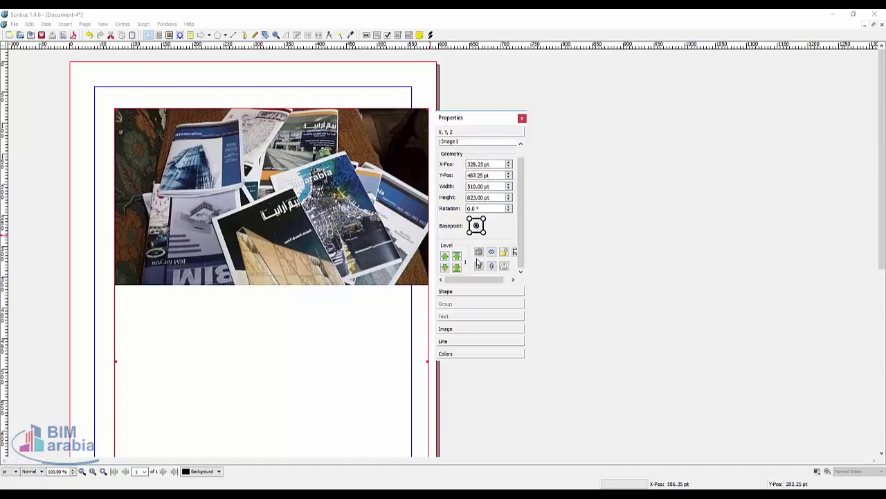
Step: Draw a second image frame of about 165 × 135 pt over the page's upper-left corner and load 0.jpg into it
click(198, 99)
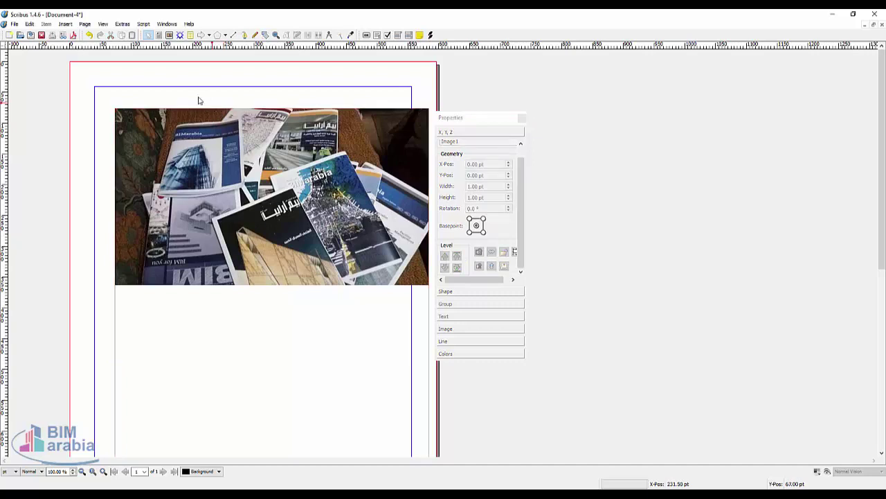
click(169, 34)
mouse_move(45, 74)
mouse_down()
mouse_move(125, 115)
mouse_move(146, 156)
mouse_up()
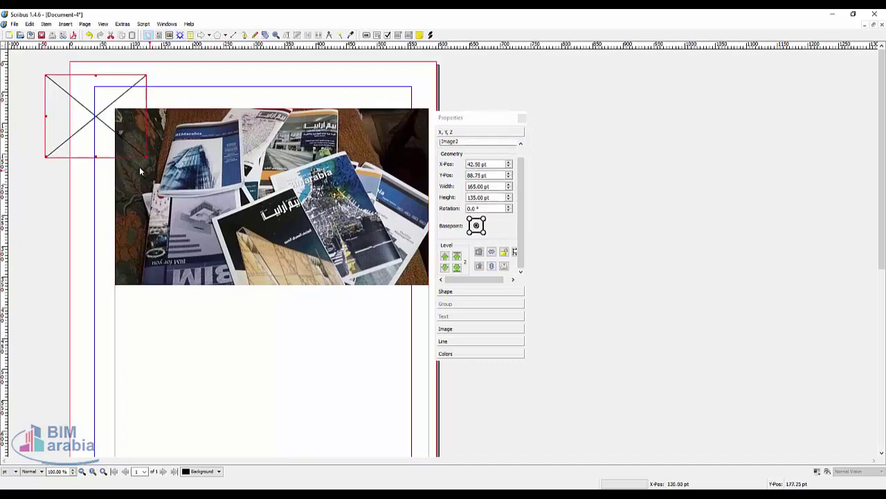
double_click(99, 114)
click(341, 267)
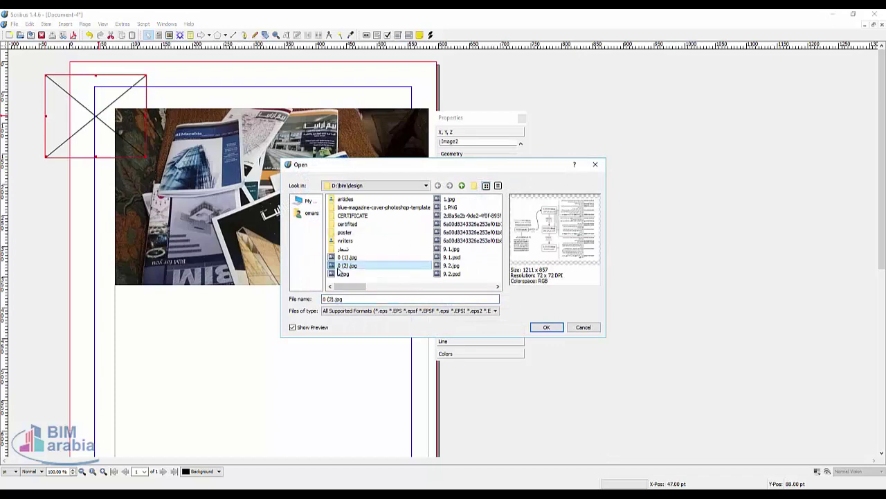
click(341, 273)
click(547, 327)
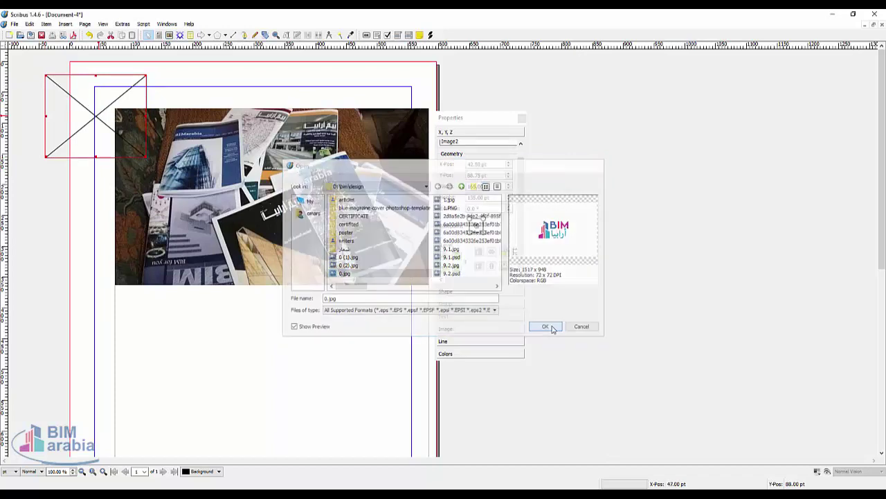
Step: Try fitting the logo frame to its image, and adjust the logo image to the frame instead
right_click(109, 115)
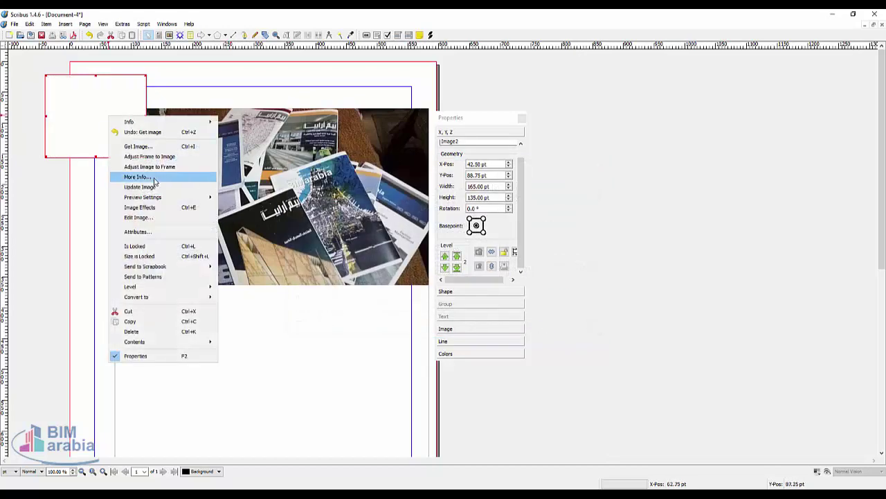
click(151, 157)
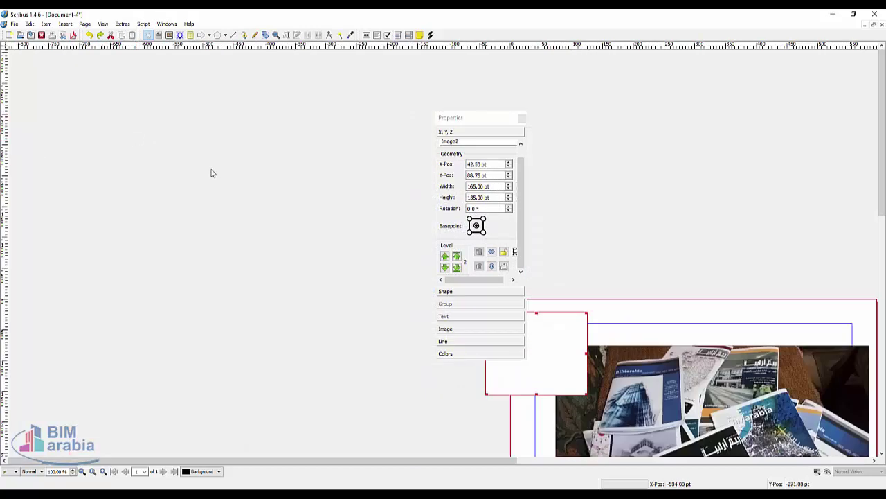
right_click(532, 340)
click(588, 145)
Step: Group the magazines frame with the logo frame and move the group up and to the right, to about X 443.62 pt, Y 323 pt
click(621, 371)
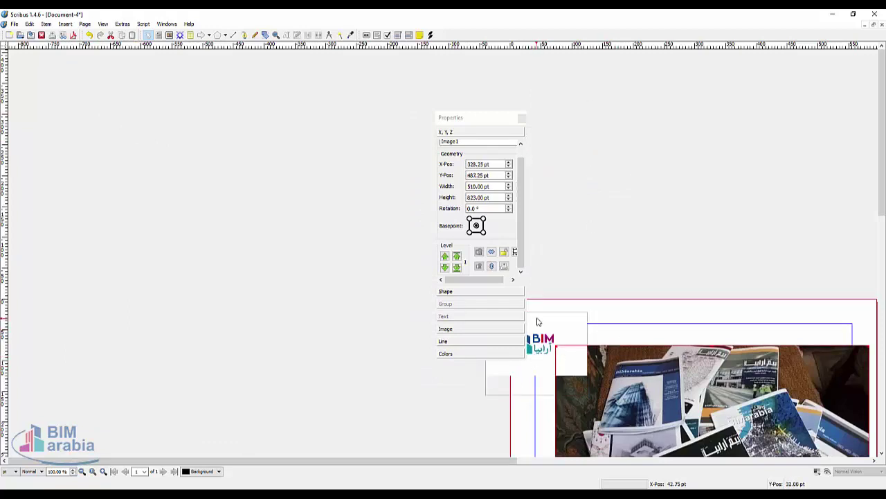
drag(538, 321, 552, 326)
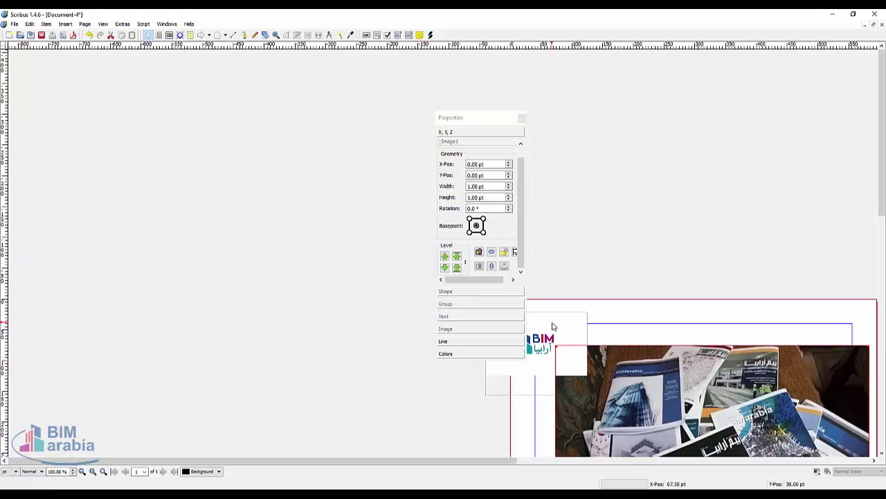
click(478, 253)
drag(569, 344, 374, 308)
drag(637, 290, 637, 289)
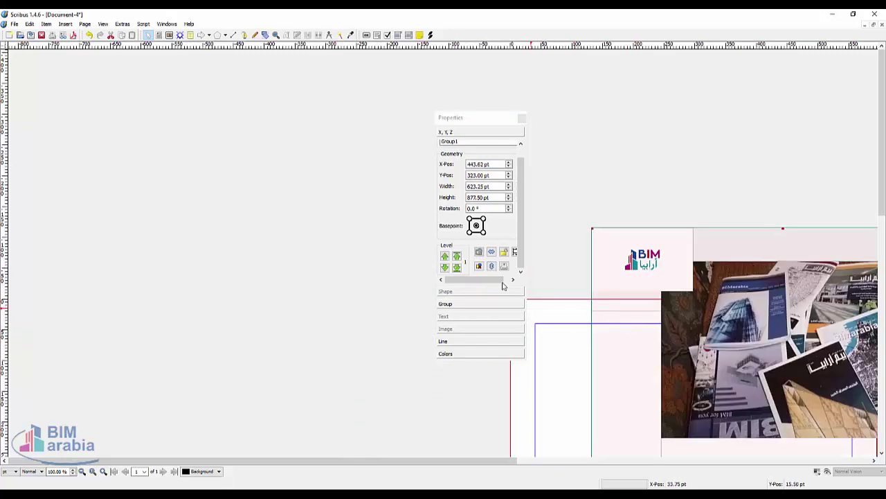
Step: Try the horizontal and vertical flips on the group, and lock and unlock it
click(491, 254)
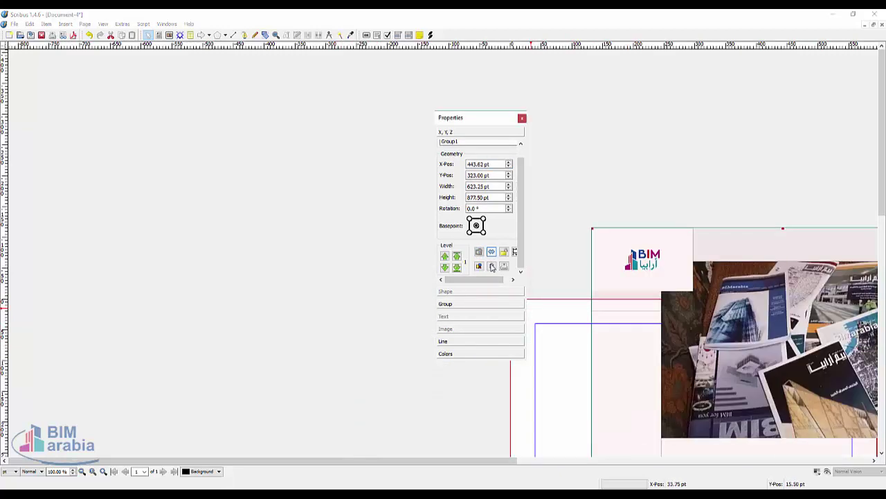
click(492, 267)
click(504, 252)
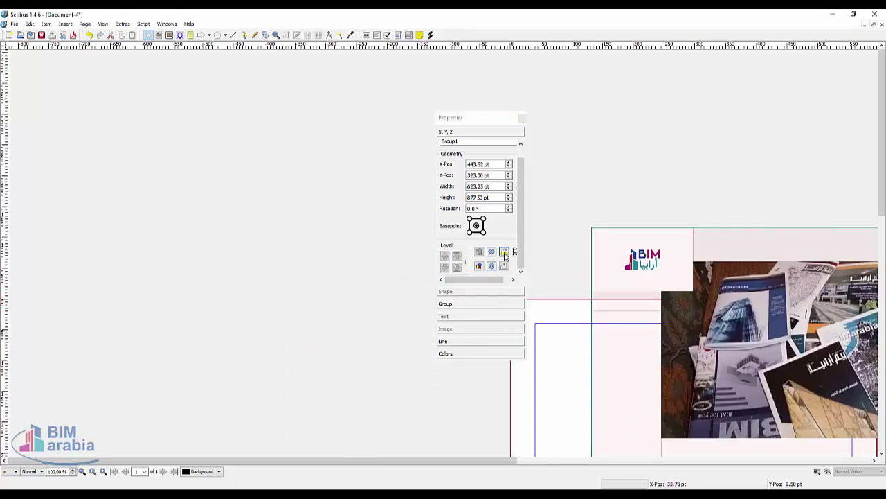
click(508, 301)
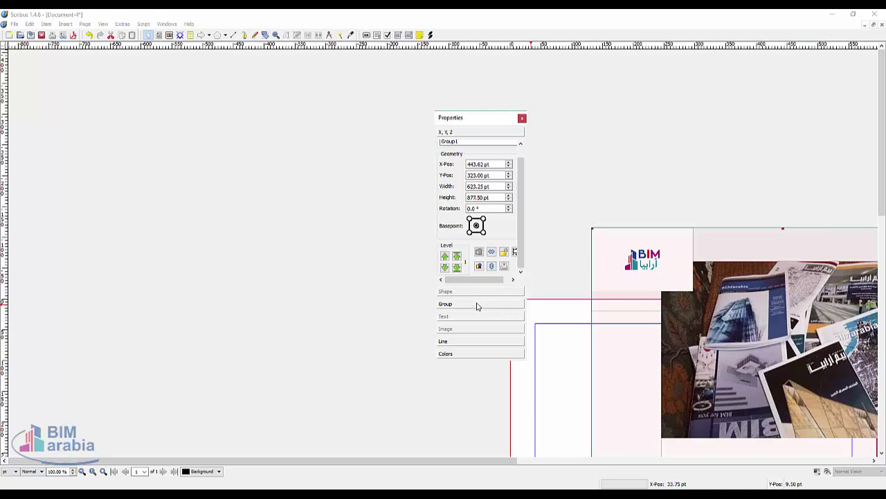
Step: Review the group's text flow, transparency and line settings, set its line colour to Green, and deselect it
click(476, 305)
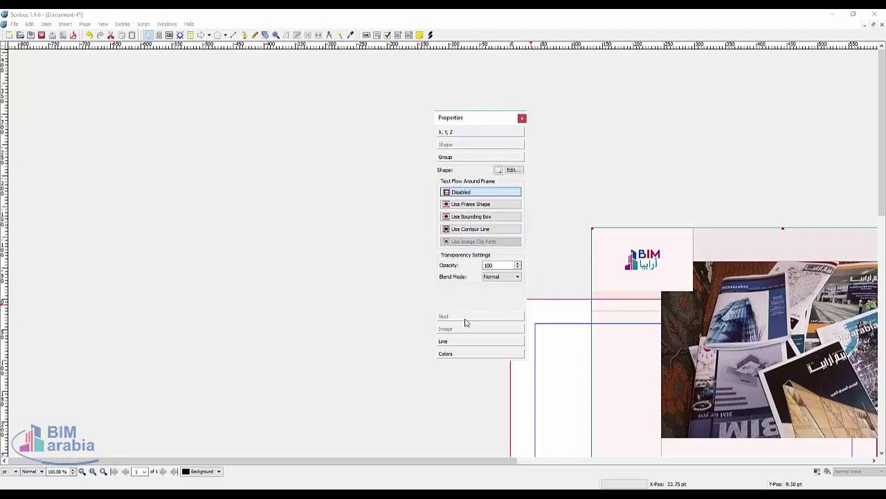
click(463, 341)
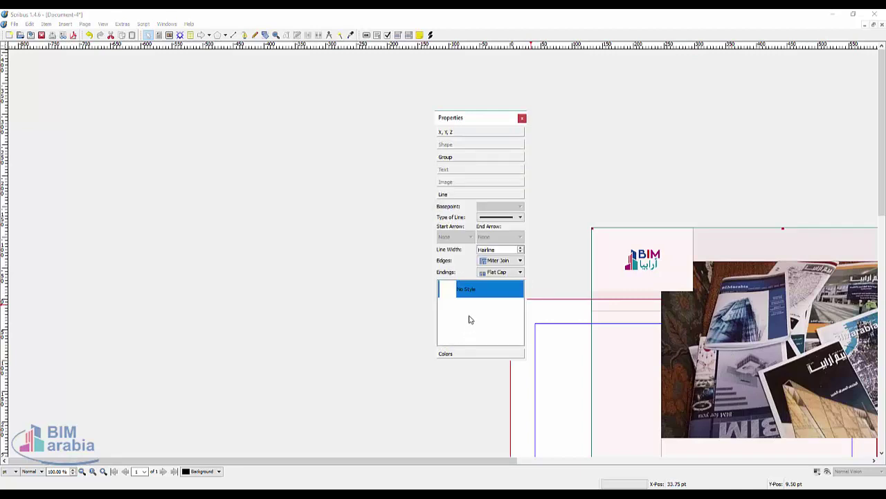
click(446, 354)
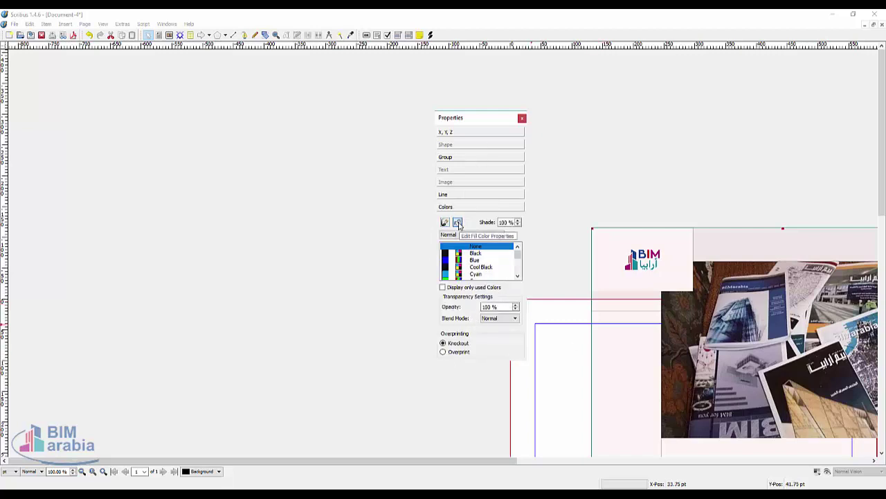
click(445, 223)
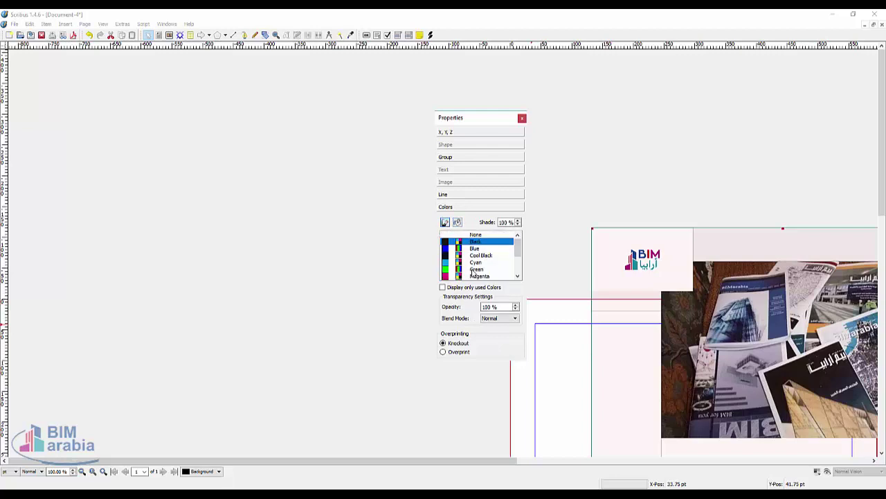
click(476, 270)
click(493, 381)
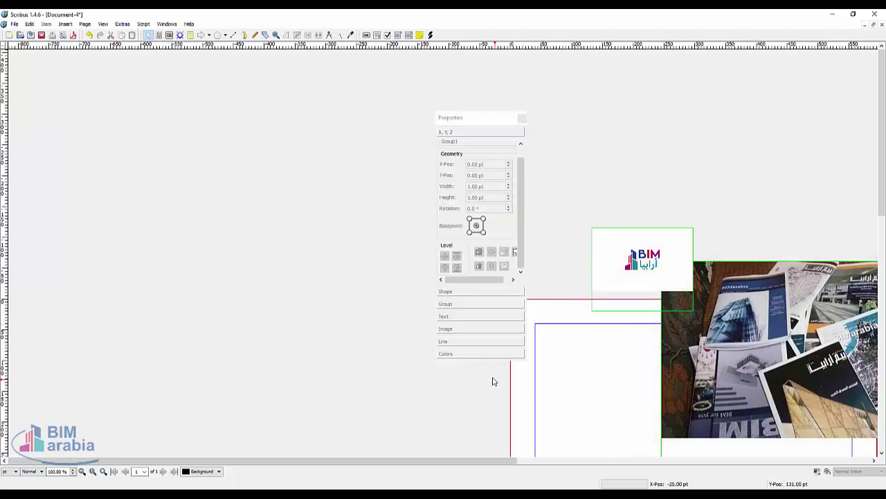